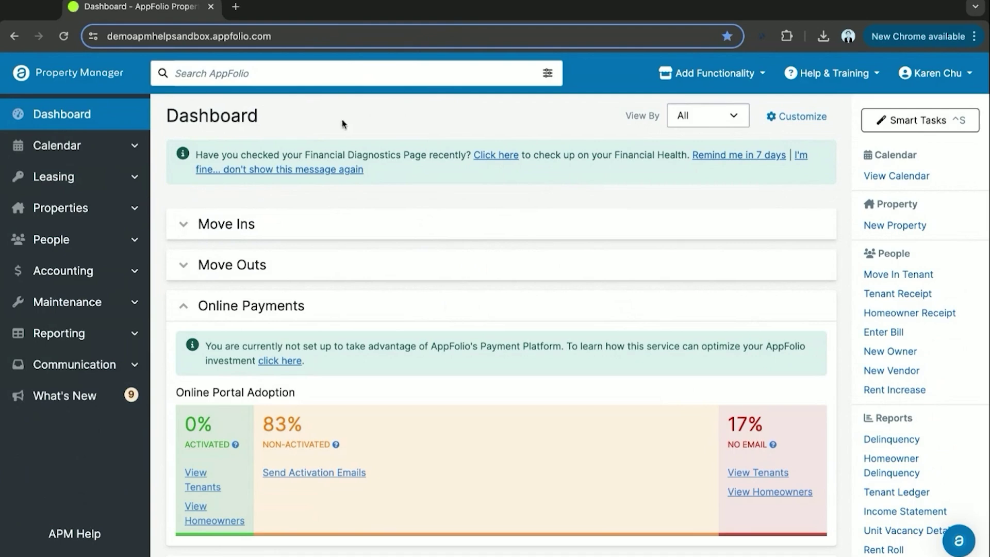
Expand the Leasing section in the left sidebar to show its pages
{"action": "left_click", "coordinate": [117, 182]}
Open the Guest Cards list under Leasing and scroll through the results
{"action": "left_click", "coordinate": [80, 235]}
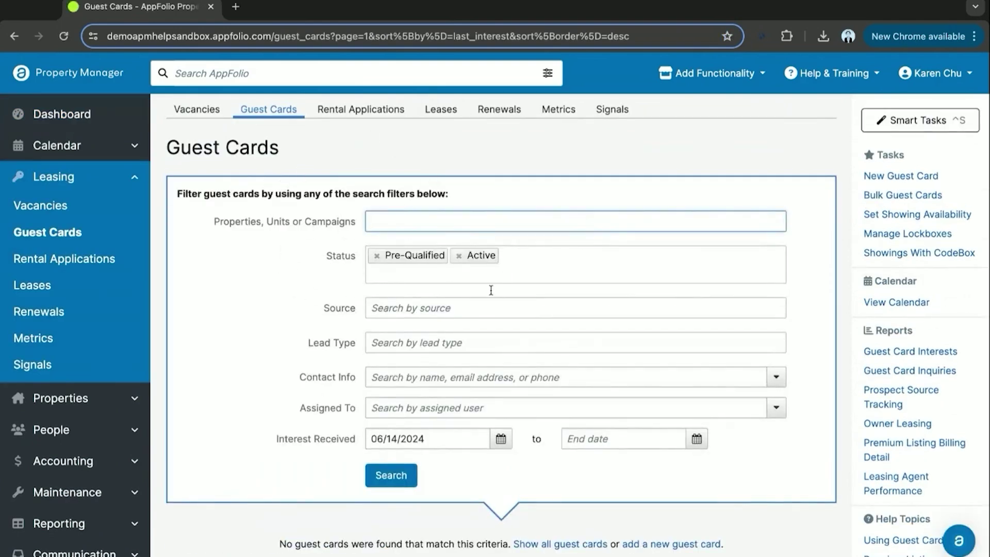
{"action": "scroll", "coordinate": [452, 426], "scroll_direction": "down", "scroll_amount": 1}
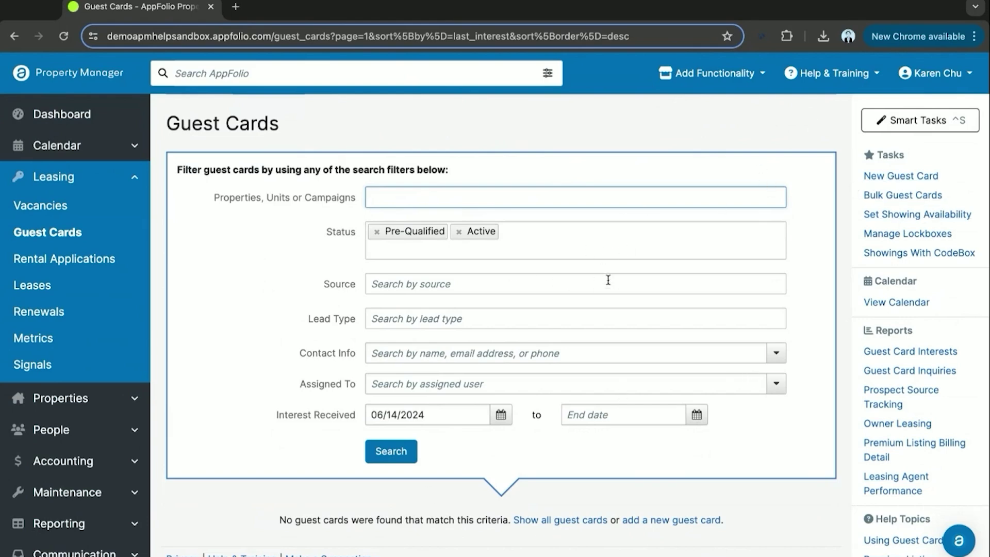
Start a new guest card with the prospect's first name, last name and e-mail
{"action": "left_click", "coordinate": [898, 178]}
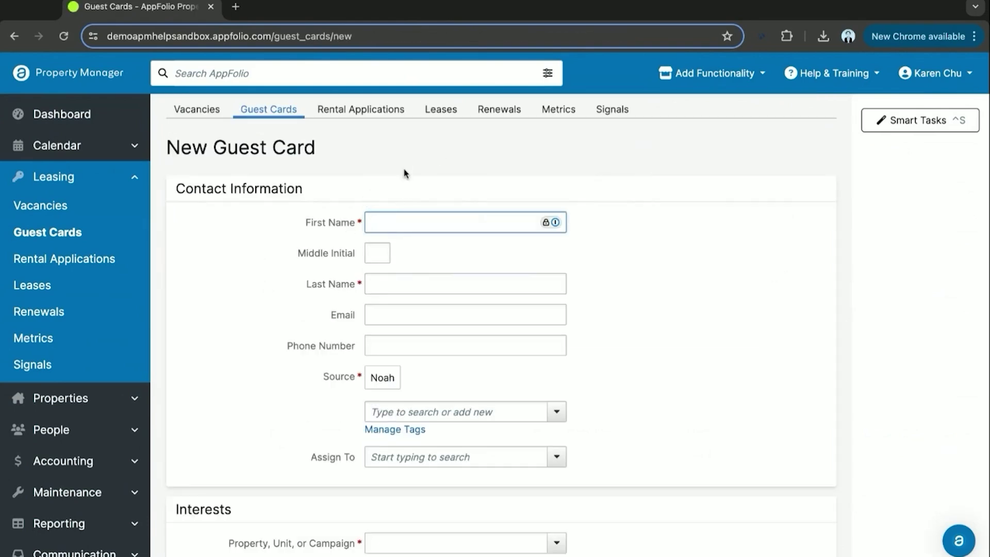
{"action": "type", "text": "Bib"}
{"action": "type", "text": "lbo"}
{"action": "left_click", "coordinate": [390, 283]}
{"action": "type", "text": "Baggins"}
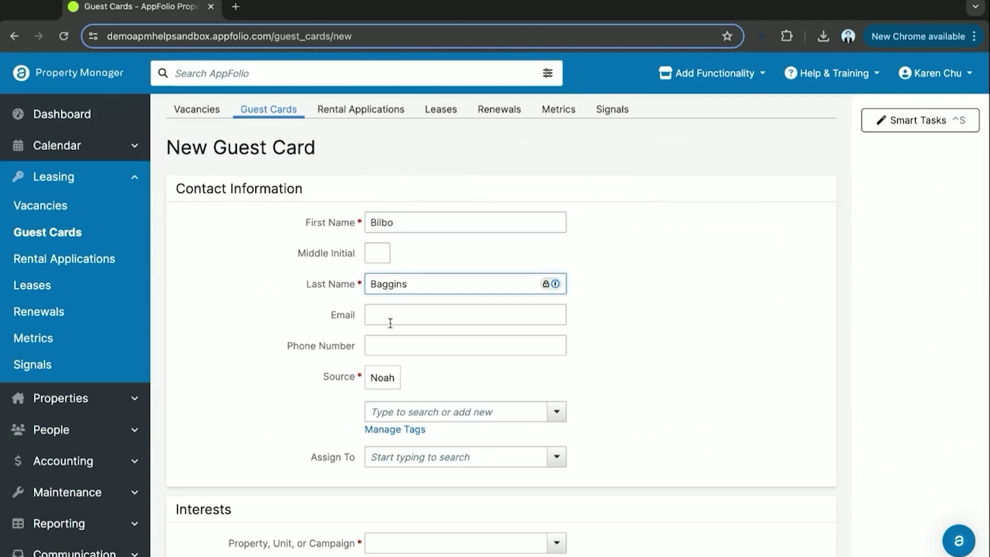
{"action": "left_click", "coordinate": [391, 318]}
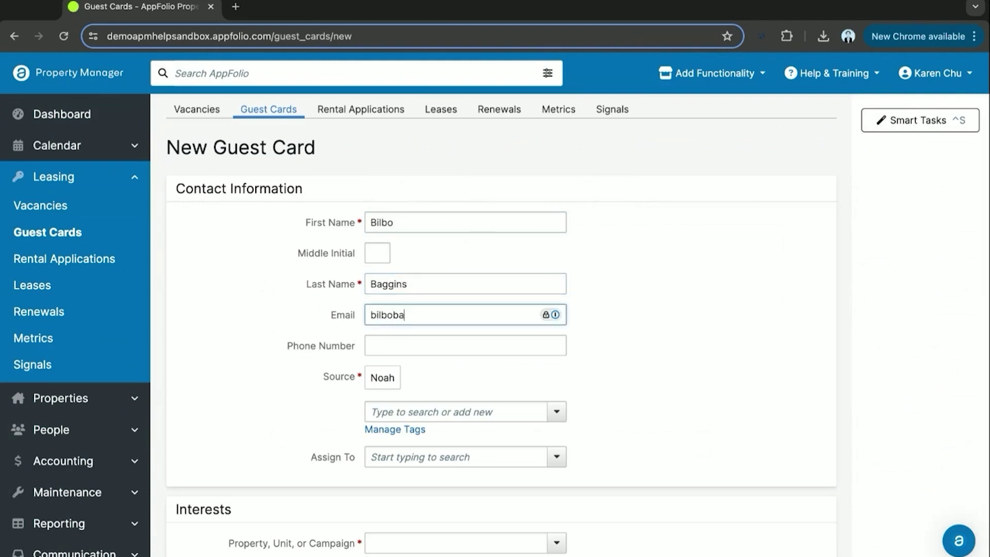
Enter the prospect's phone number and add the suggested Noah source as a tag
{"action": "left_click", "coordinate": [402, 346]}
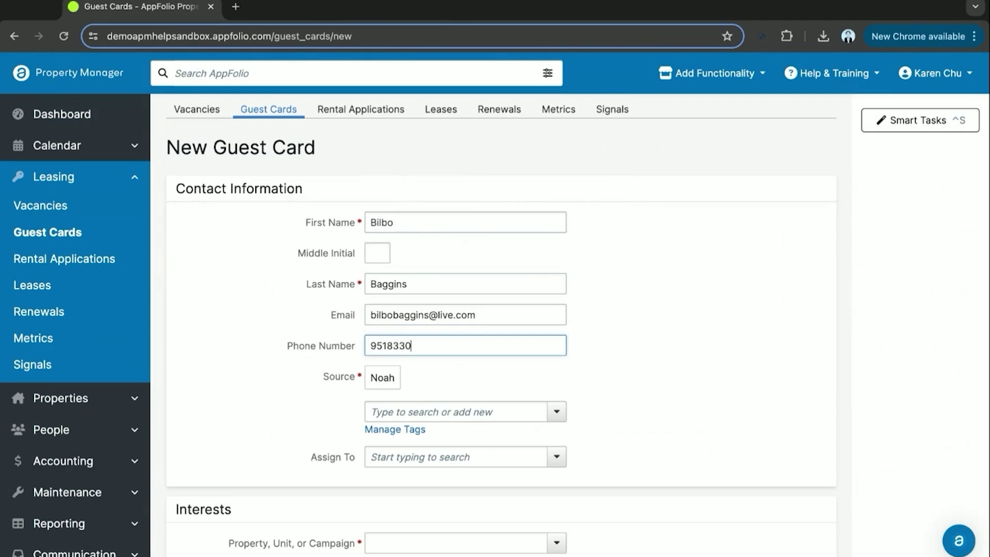
{"action": "left_click", "coordinate": [468, 386]}
{"action": "left_click", "coordinate": [389, 381]}
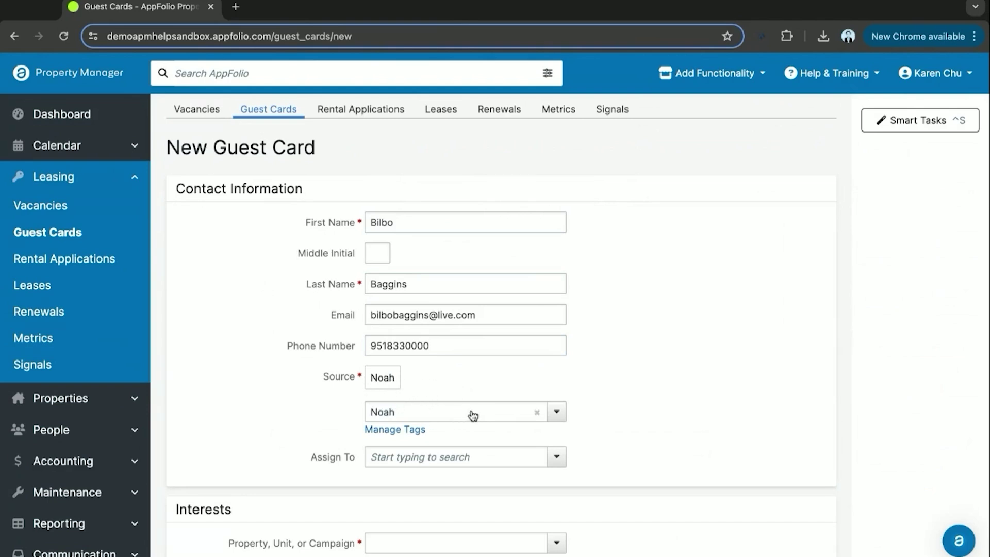
{"action": "scroll", "coordinate": [289, 399], "scroll_direction": "down", "scroll_amount": 2}
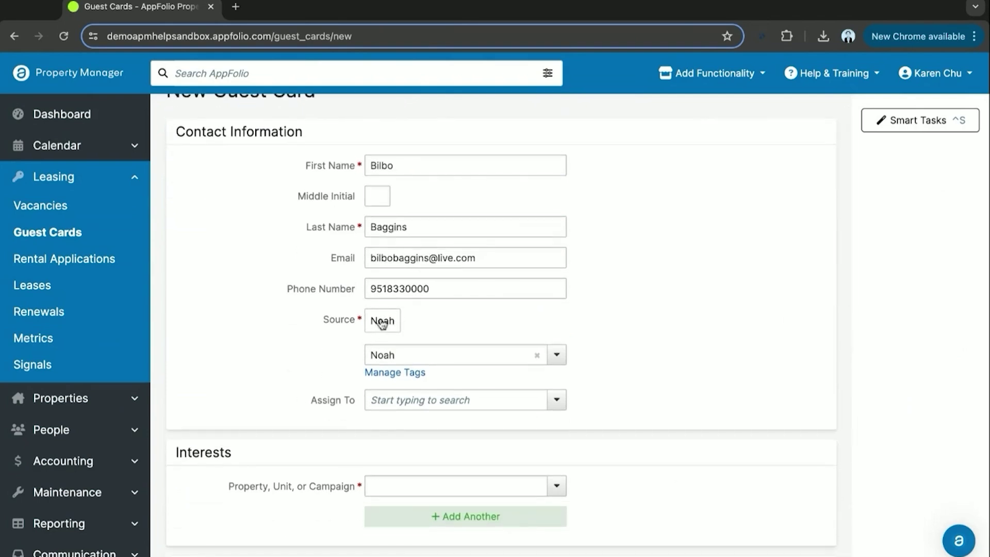
{"action": "scroll", "coordinate": [427, 329], "scroll_direction": "down", "scroll_amount": 1}
{"action": "scroll", "coordinate": [426, 330], "scroll_direction": "down", "scroll_amount": 1}
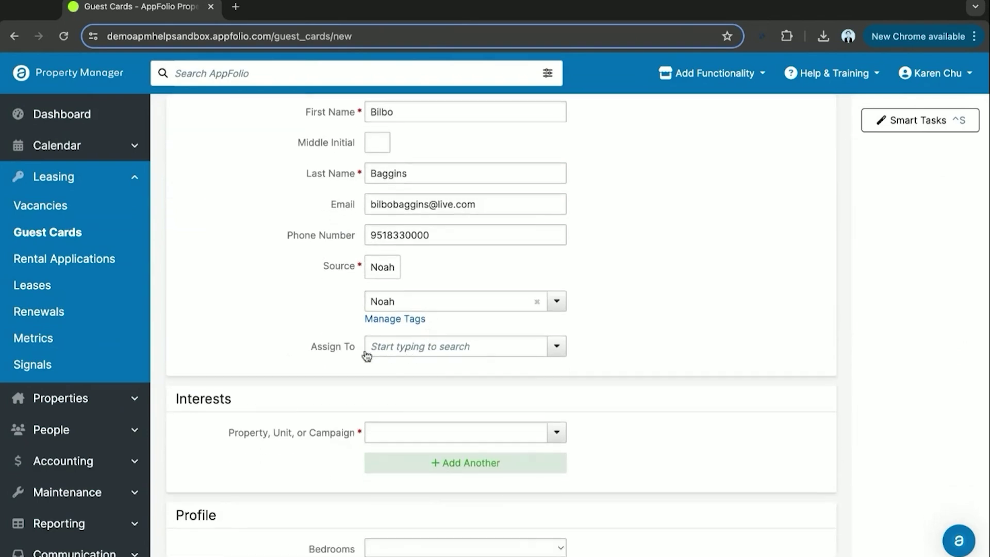
Assign the guest card to a leasing agent from the Assign To list
{"action": "left_click", "coordinate": [397, 354]}
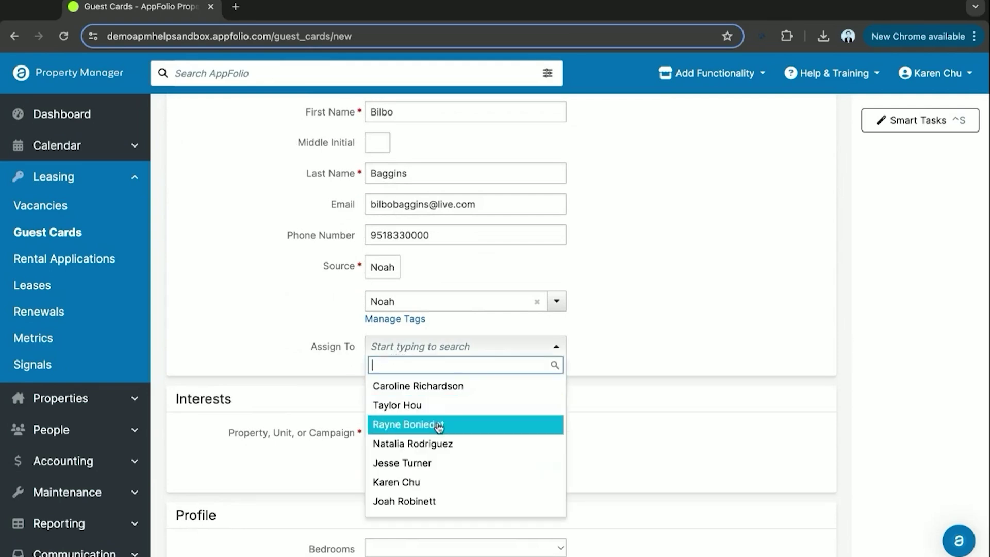
{"action": "scroll", "coordinate": [457, 432], "scroll_direction": "down", "scroll_amount": 1}
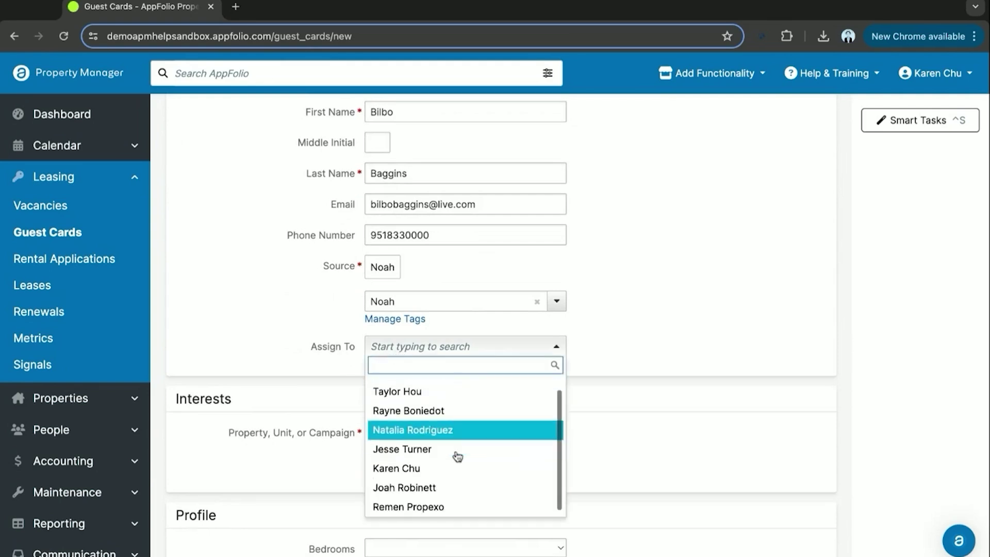
{"action": "left_click", "coordinate": [453, 487]}
{"action": "left_click", "coordinate": [630, 322]}
Search 'shire' and set the property interest to The Shire Outlook
{"action": "scroll", "coordinate": [630, 322], "scroll_direction": "down", "scroll_amount": 3}
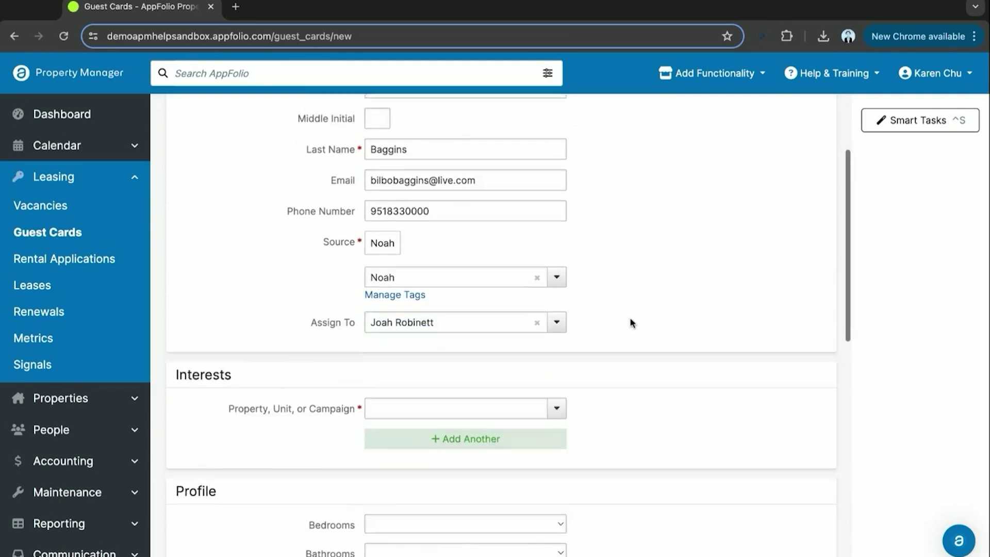
{"action": "left_click", "coordinate": [451, 358]}
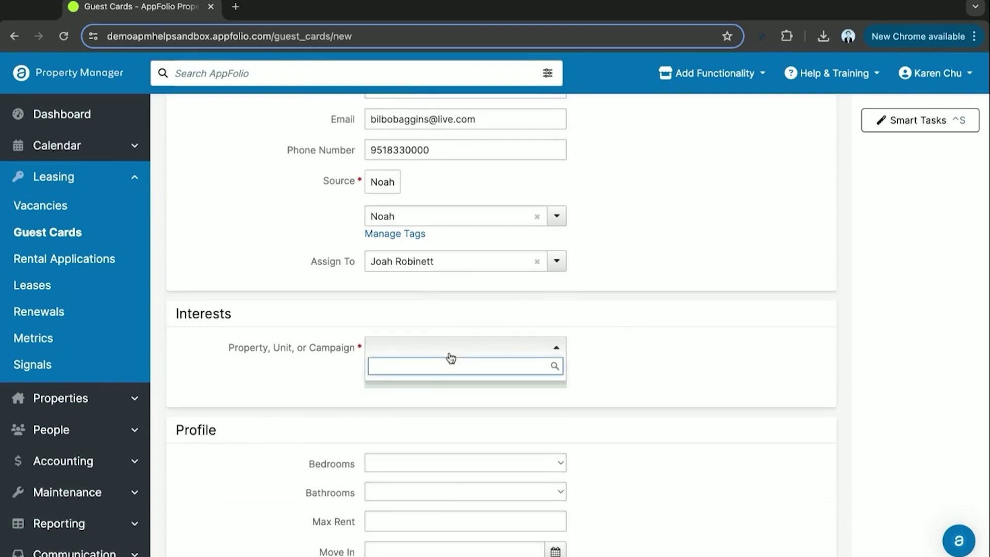
{"action": "type", "text": "shire"}
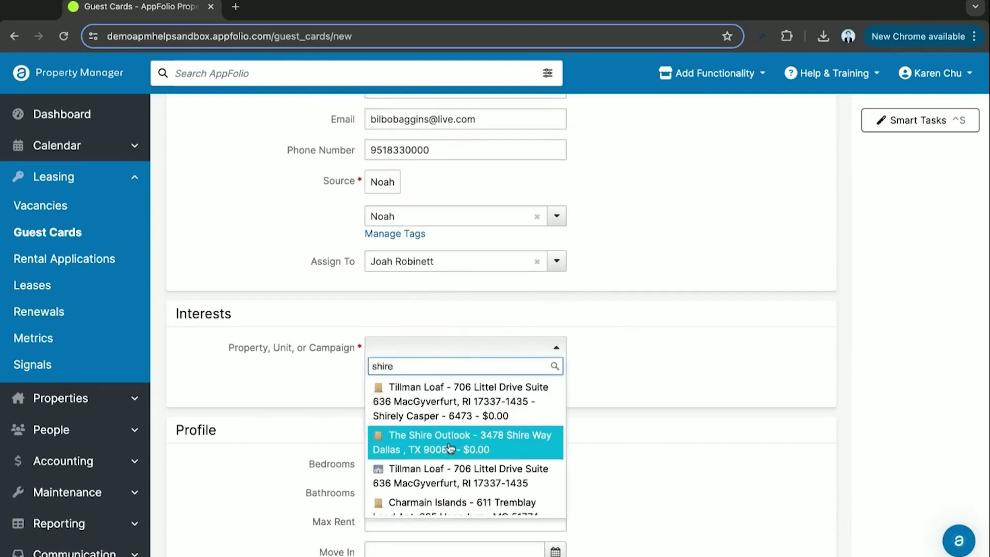
{"action": "left_click", "coordinate": [451, 448]}
{"action": "scroll", "coordinate": [338, 392], "scroll_direction": "down", "scroll_amount": 5}
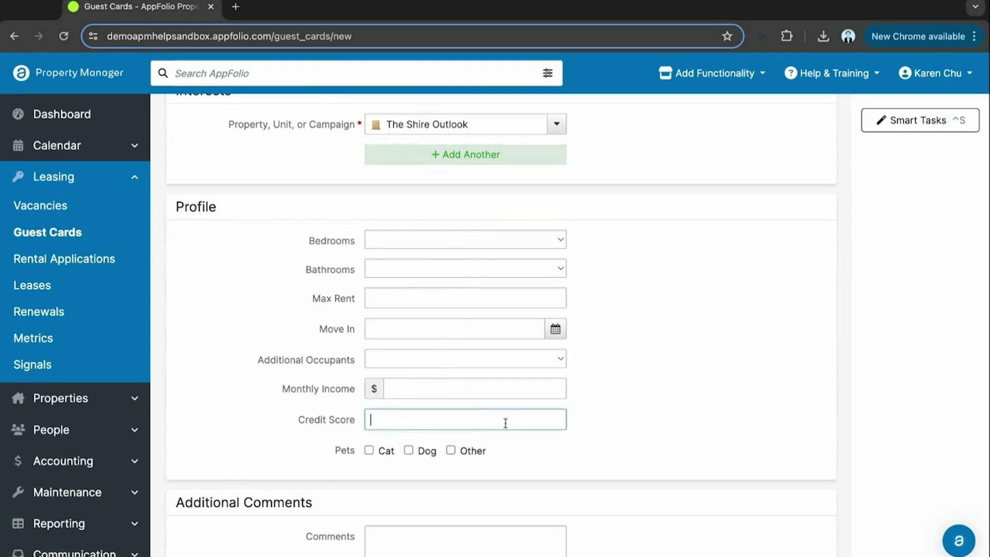
Leave the credit score and Additional Comments blank, scrolling down toward Save
{"action": "scroll", "coordinate": [505, 420], "scroll_direction": "down", "scroll_amount": 1}
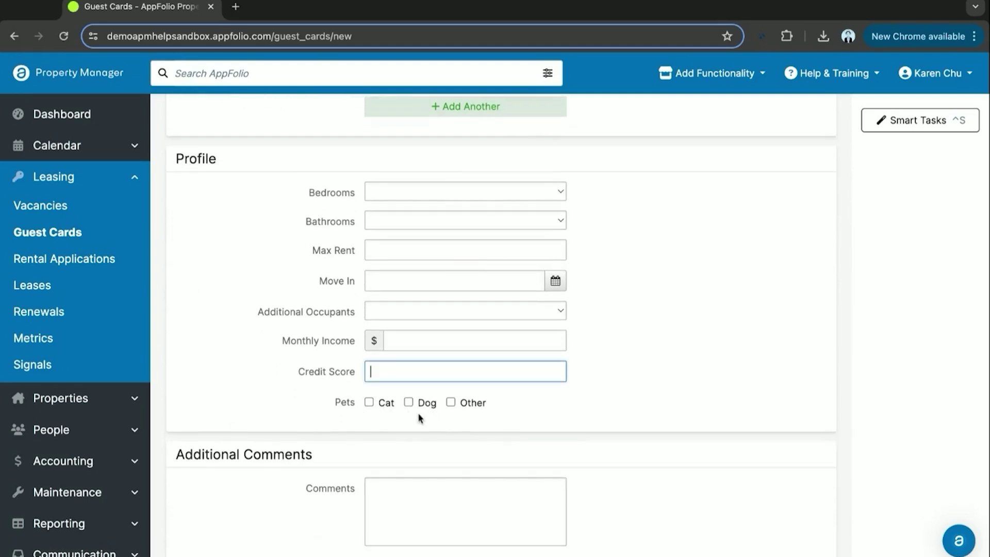
{"action": "left_click", "coordinate": [566, 405]}
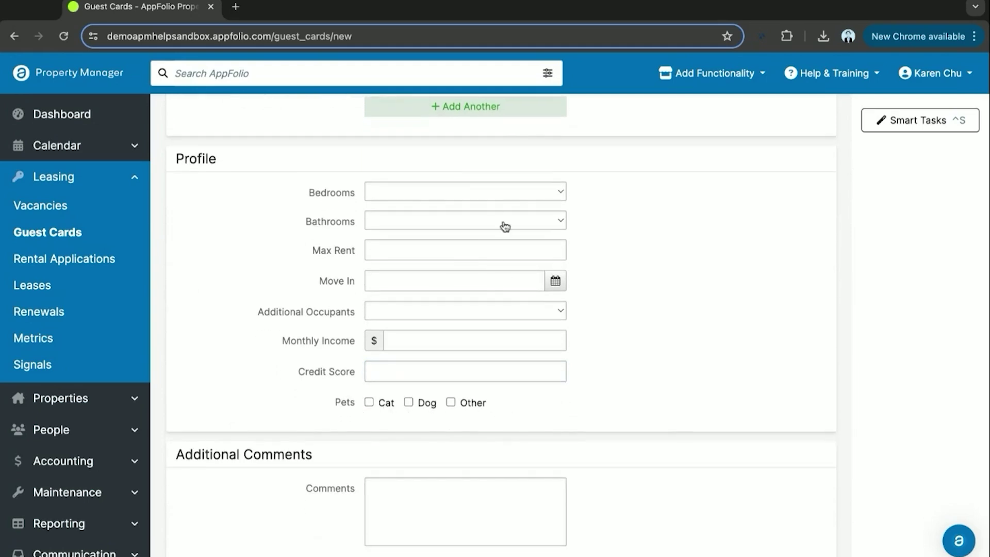
{"action": "scroll", "coordinate": [686, 454], "scroll_direction": "down", "scroll_amount": 3}
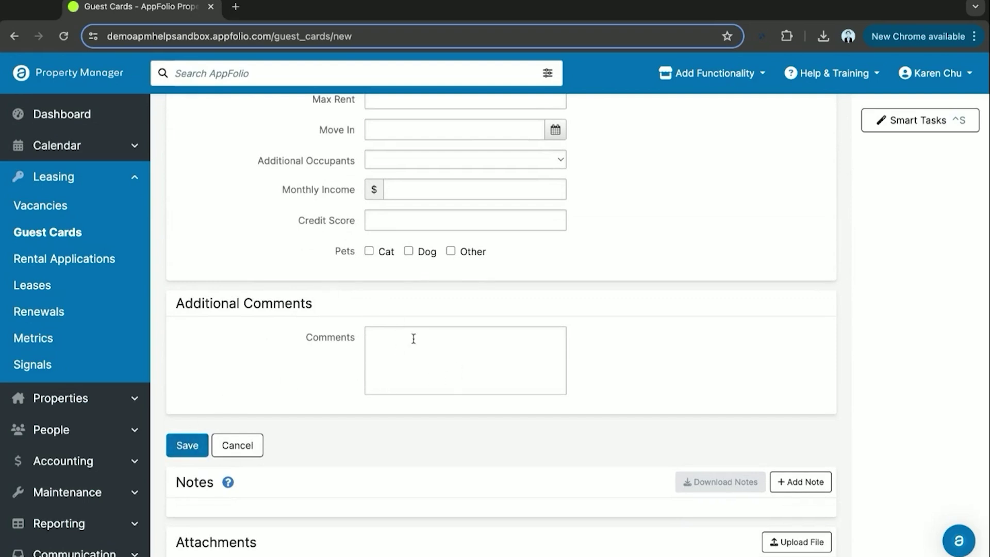
{"action": "left_click", "coordinate": [426, 351]}
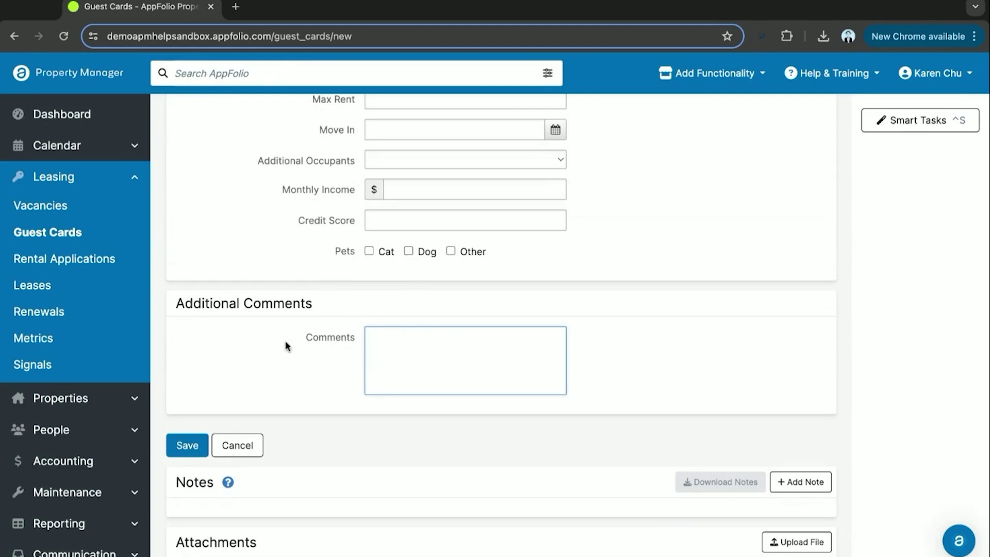
{"action": "scroll", "coordinate": [249, 361], "scroll_direction": "down", "scroll_amount": 1}
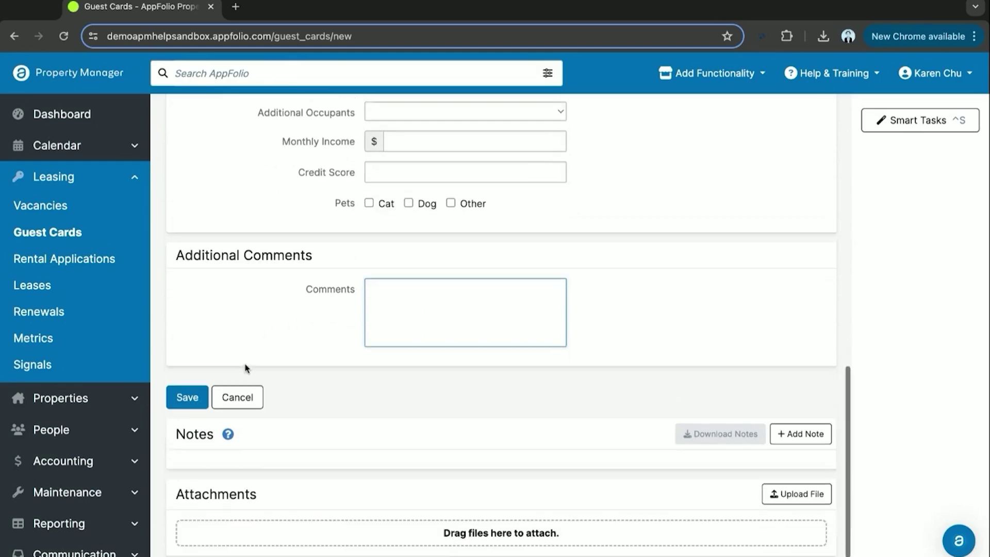
Save the guest card and review its contact info, actions log and Shire Outlook inquiry
{"action": "left_click", "coordinate": [187, 388]}
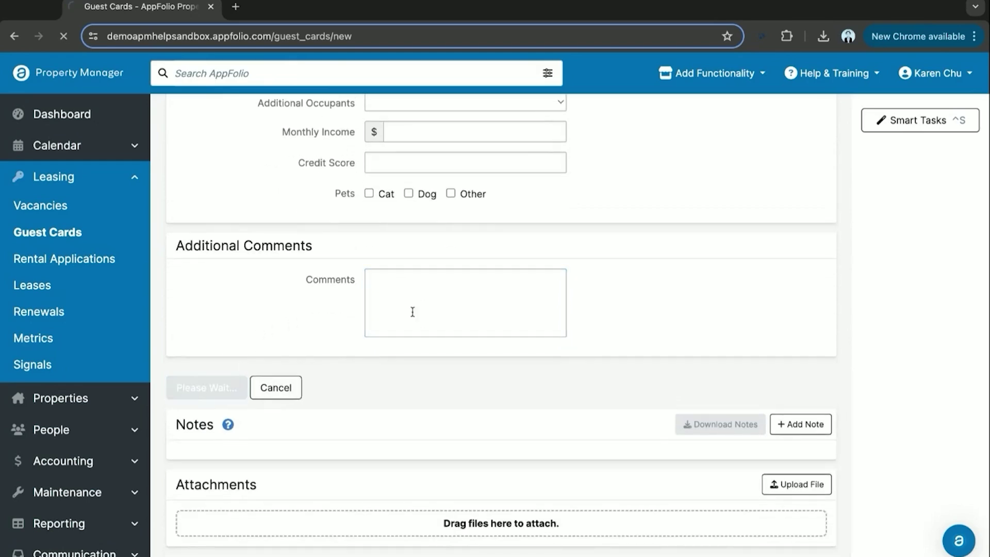
{"action": "scroll", "coordinate": [515, 302], "scroll_direction": "down", "scroll_amount": 1}
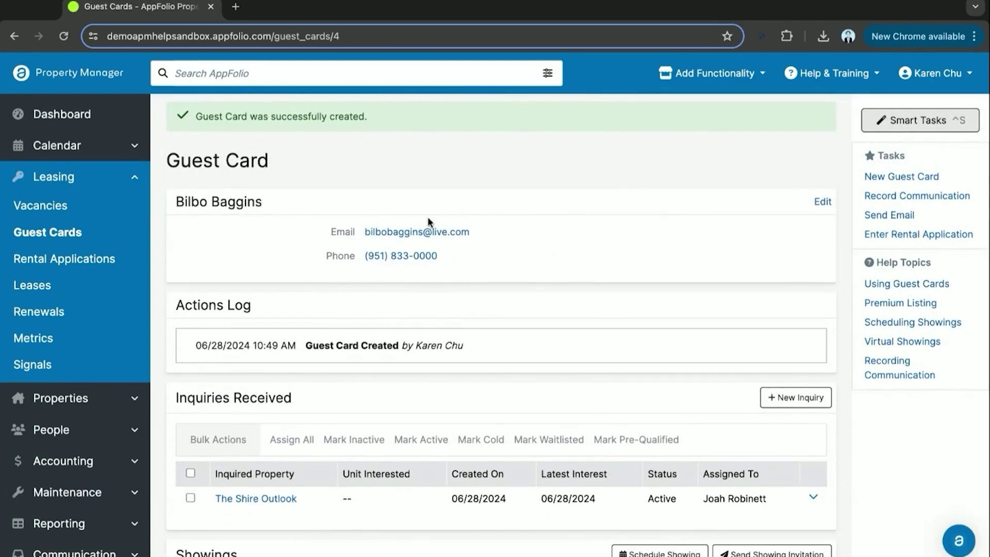
{"action": "scroll", "coordinate": [320, 423], "scroll_direction": "down", "scroll_amount": 1}
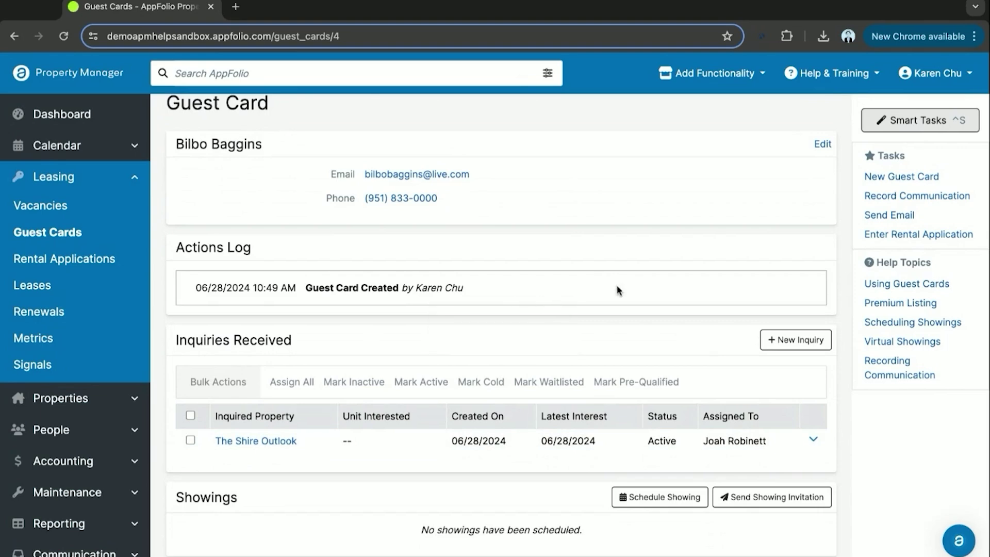
{"action": "scroll", "coordinate": [577, 267], "scroll_direction": "up", "scroll_amount": 1}
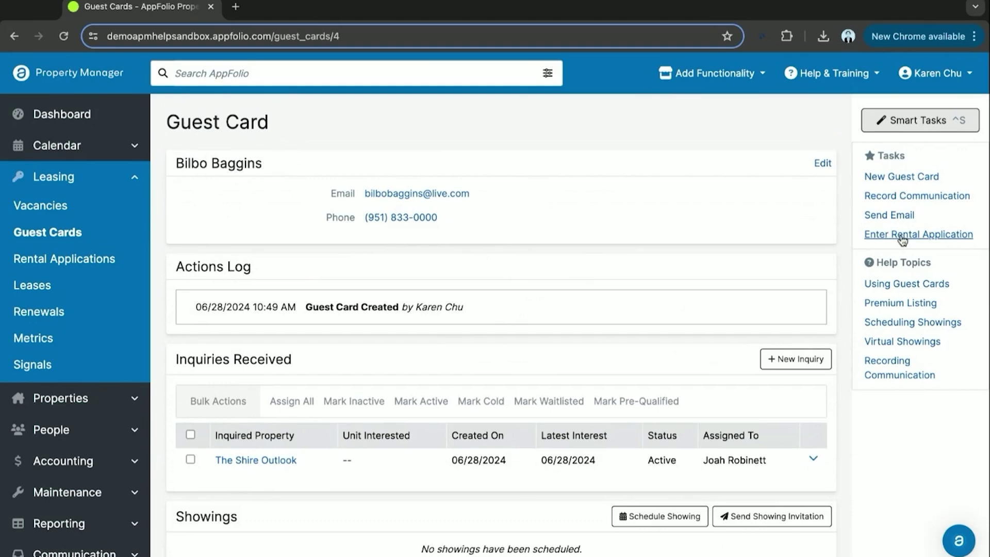
{"action": "left_click", "coordinate": [903, 239]}
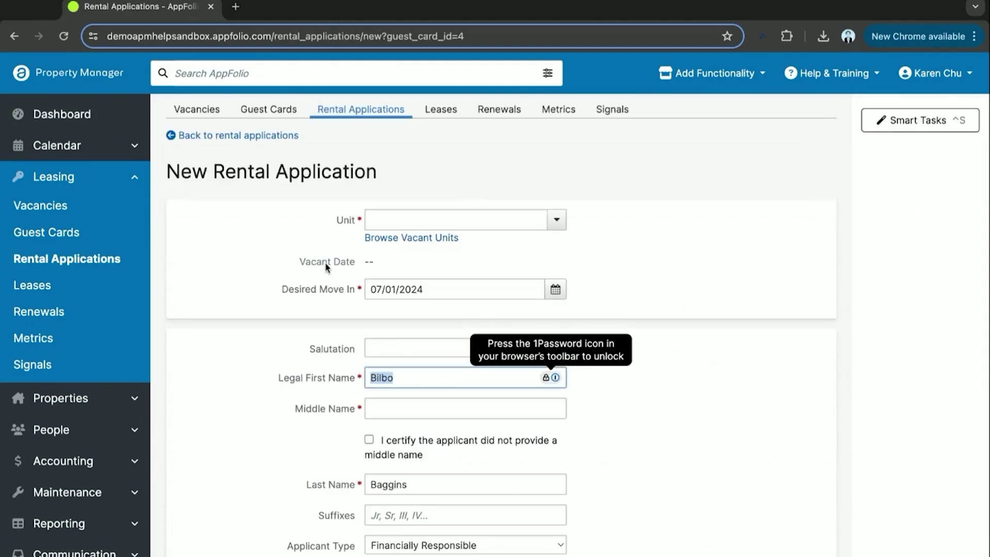
{"action": "left_click", "coordinate": [414, 227]}
{"action": "type", "text": "shire"}
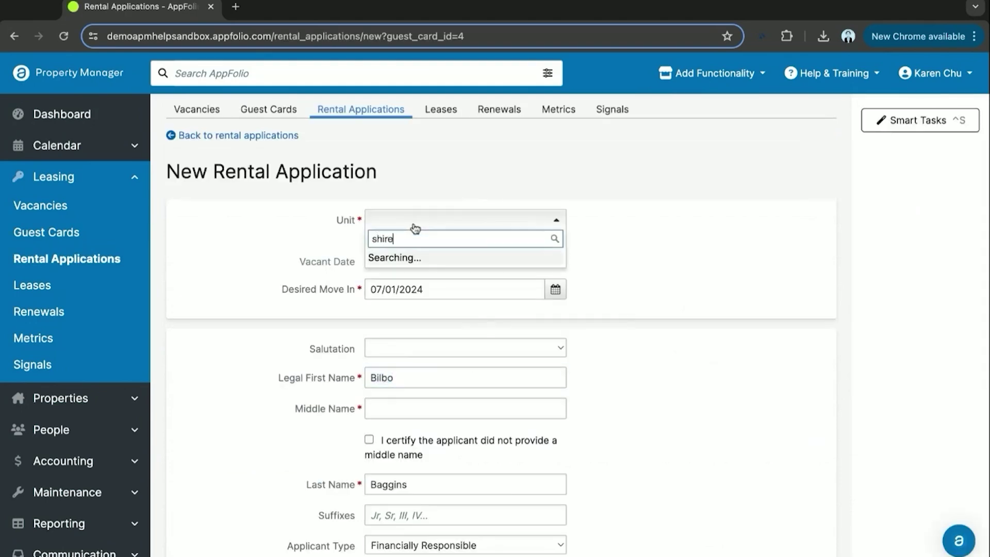
{"action": "left_click", "coordinate": [427, 310]}
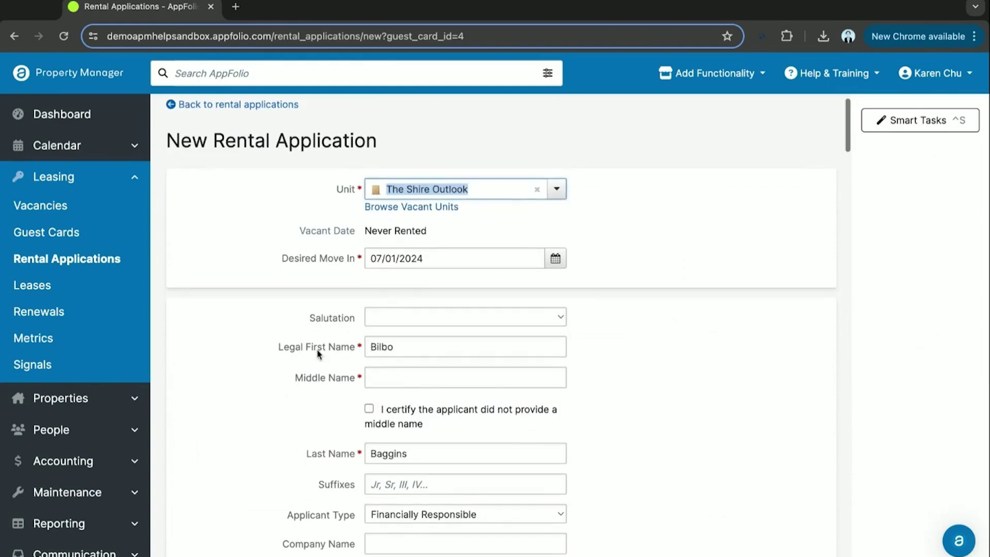
{"action": "scroll", "coordinate": [320, 355], "scroll_direction": "down", "scroll_amount": 2}
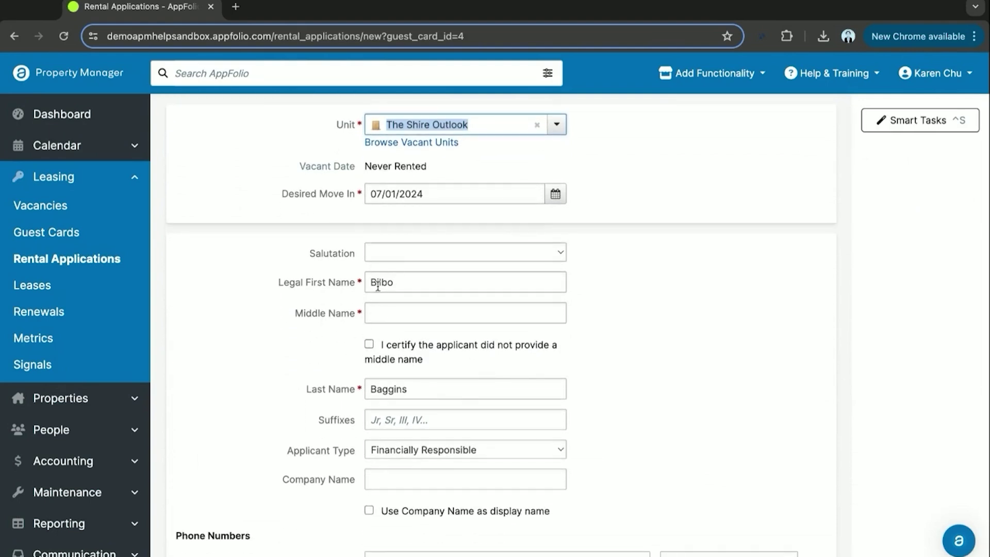
{"action": "left_click", "coordinate": [380, 310]}
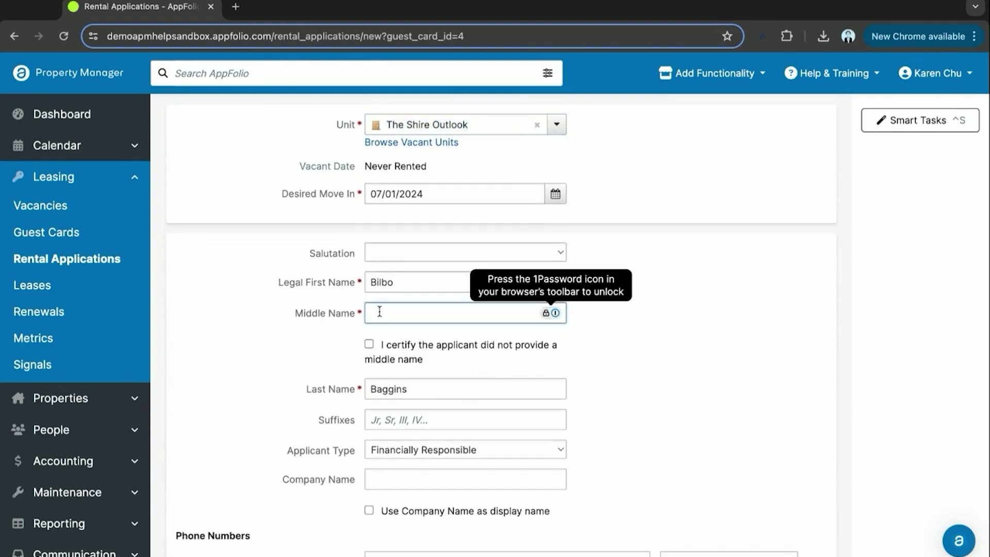
{"action": "type", "text": "James"}
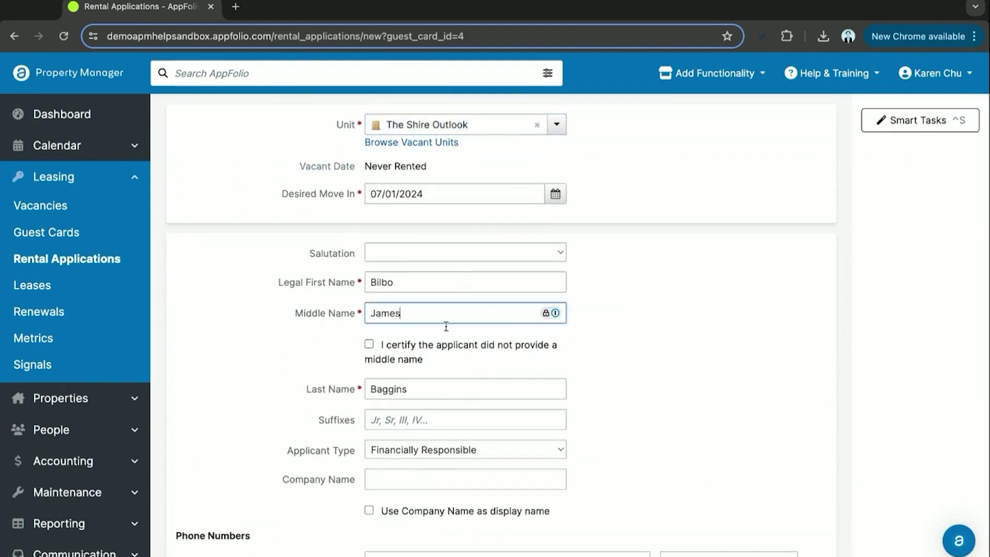
{"action": "left_click", "coordinate": [606, 354]}
{"action": "scroll", "coordinate": [607, 356], "scroll_direction": "down", "scroll_amount": 2}
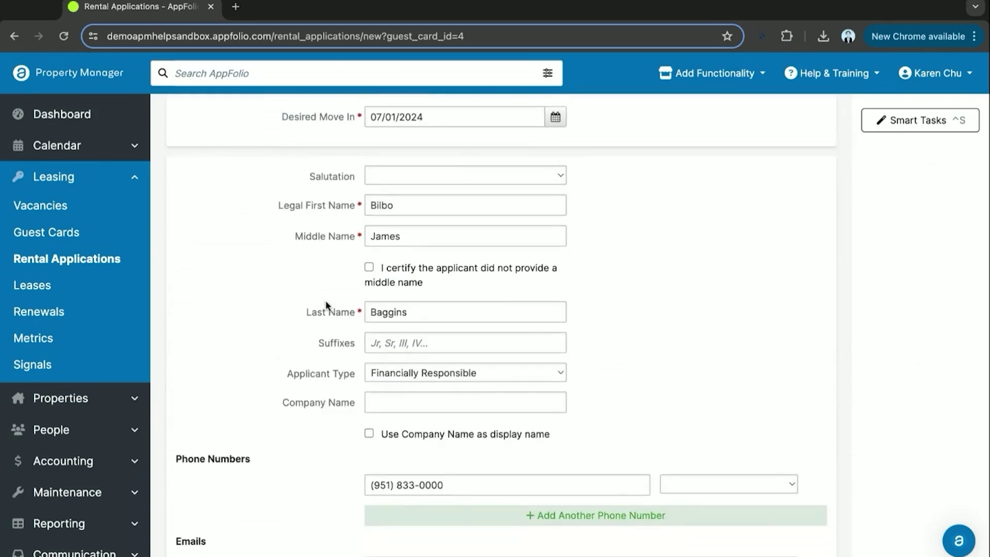
{"action": "scroll", "coordinate": [316, 304], "scroll_direction": "down", "scroll_amount": 2}
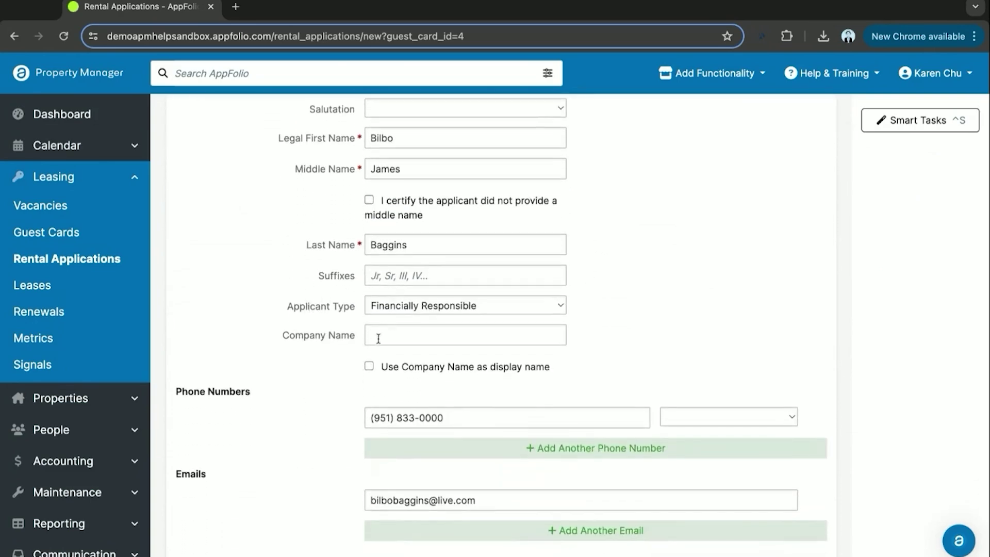
{"action": "scroll", "coordinate": [332, 368], "scroll_direction": "down", "scroll_amount": 1}
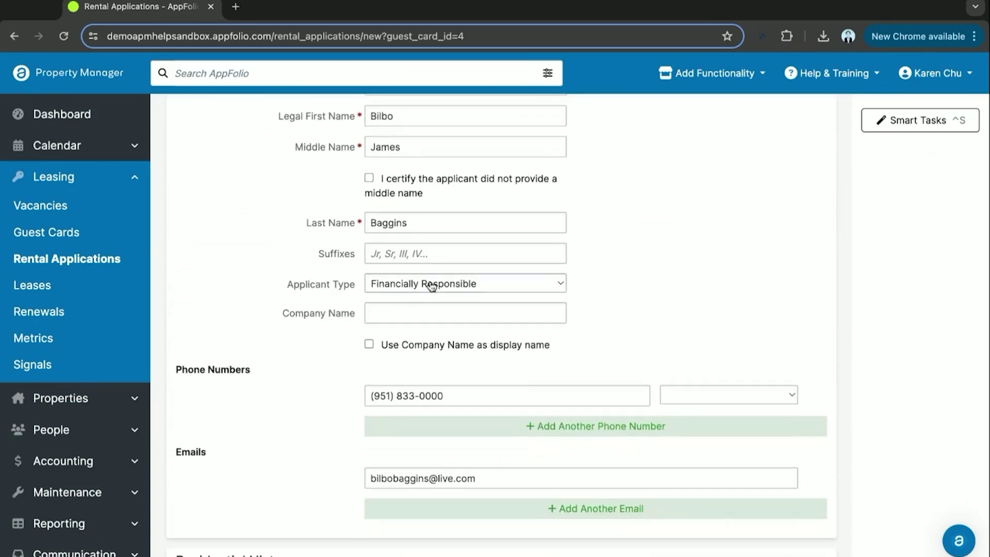
{"action": "left_click", "coordinate": [411, 312]}
{"action": "scroll", "coordinate": [329, 365], "scroll_direction": "down", "scroll_amount": 5}
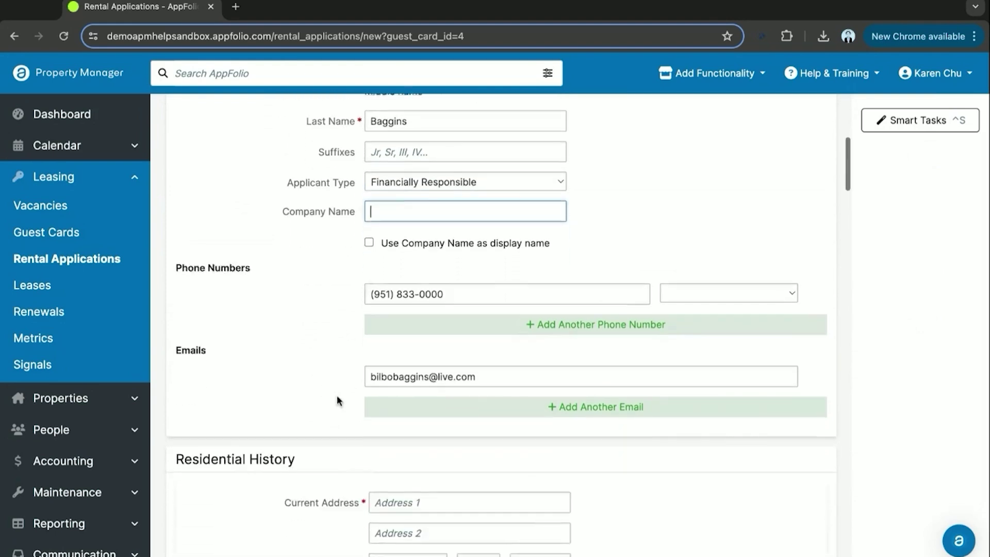
Fill in the current address's street, city, state and zip under Residential History
{"action": "scroll", "coordinate": [338, 398], "scroll_direction": "down", "scroll_amount": 5}
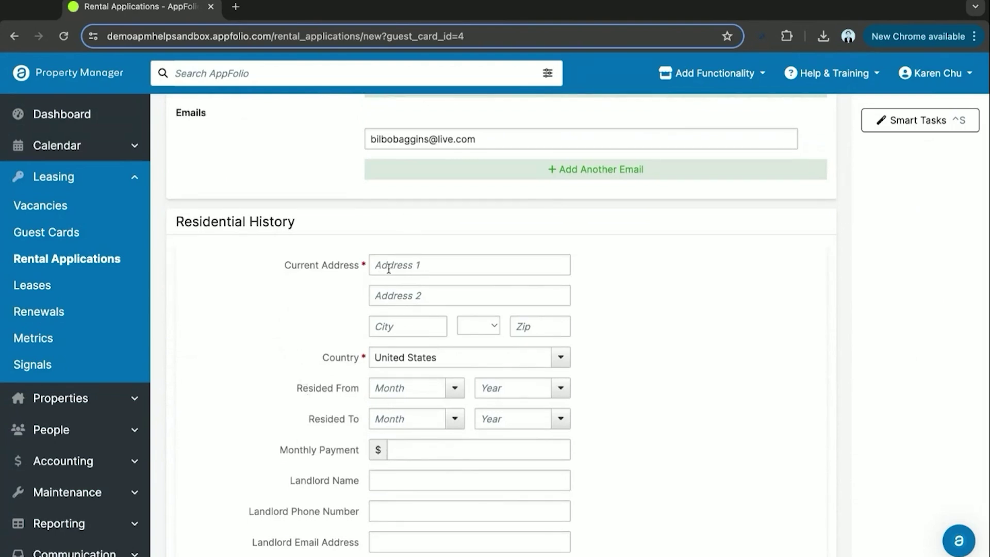
{"action": "triple_click", "coordinate": [247, 222]}
{"action": "left_click", "coordinate": [333, 223]}
{"action": "scroll", "coordinate": [308, 281], "scroll_direction": "down", "scroll_amount": 1}
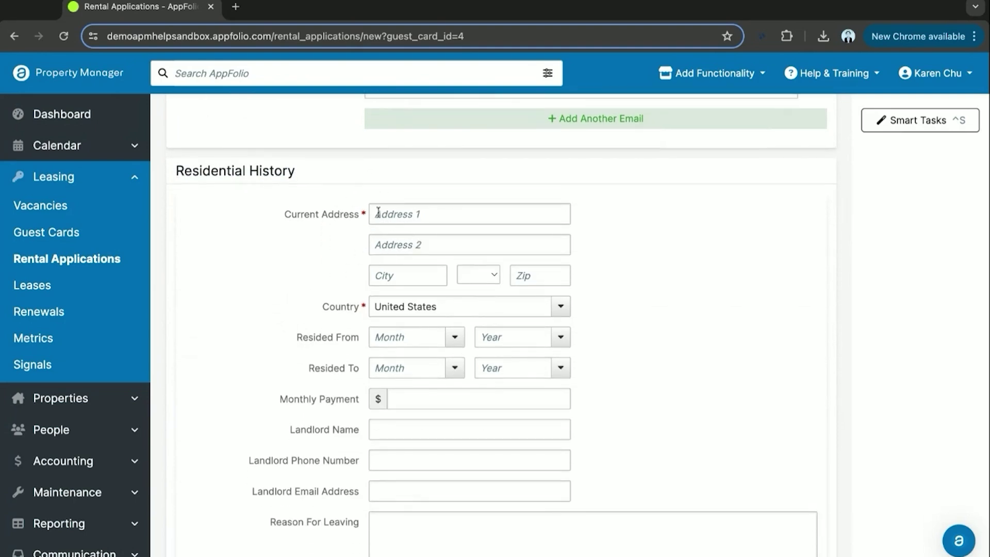
{"action": "left_click", "coordinate": [417, 213]}
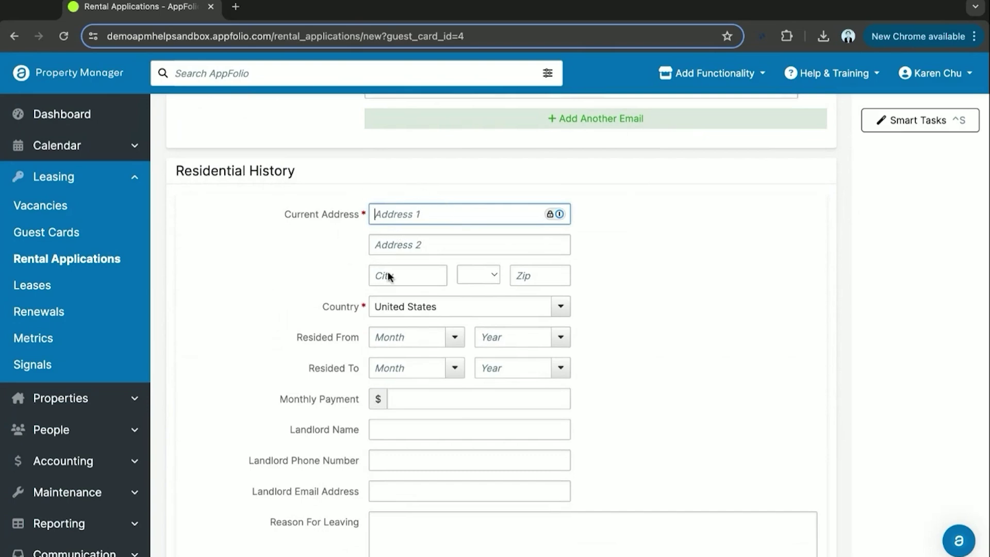
{"action": "type", "text": "1234 Drury Lane"}
{"action": "scroll", "coordinate": [347, 310], "scroll_direction": "down", "scroll_amount": 1}
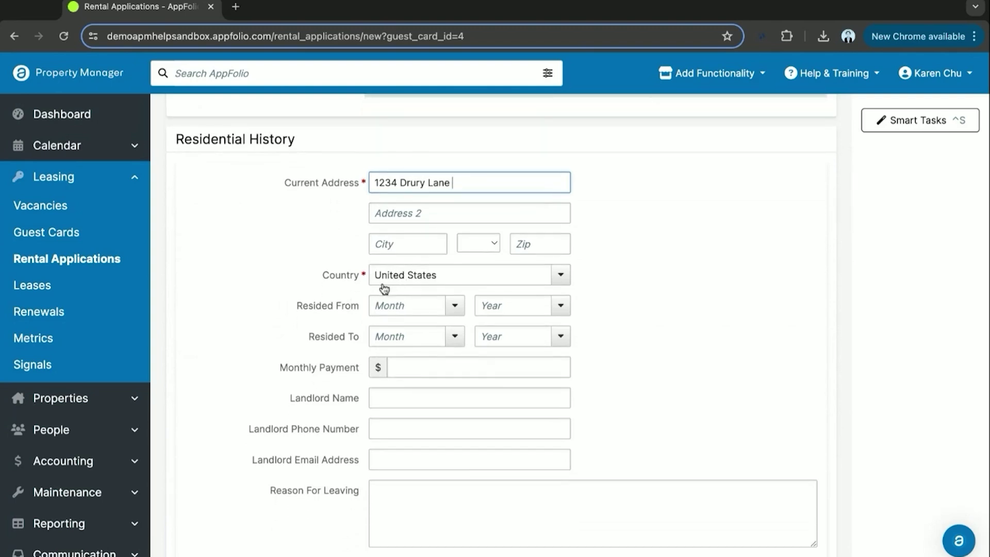
{"action": "left_click", "coordinate": [387, 244]}
{"action": "type", "text": "Fortworth"}
{"action": "key", "text": "Tab"}
{"action": "type", "text": "tx"}
{"action": "key", "text": "Tab"}
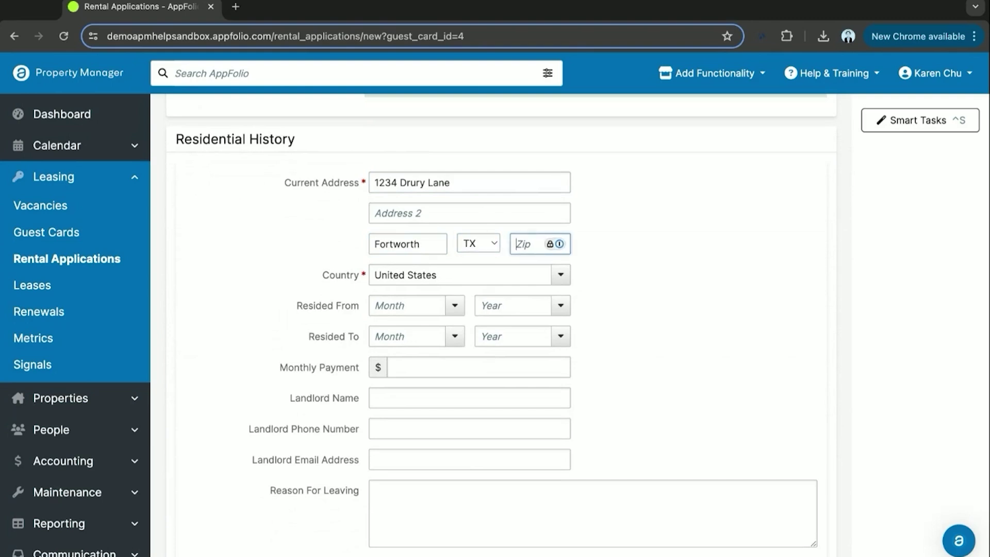
{"action": "type", "text": "8765"}
{"action": "left_click", "coordinate": [603, 341]}
Set Resided From to January 2018 and Resided To to June 2024
{"action": "scroll", "coordinate": [590, 347], "scroll_direction": "down", "scroll_amount": 2}
{"action": "left_click", "coordinate": [413, 242]}
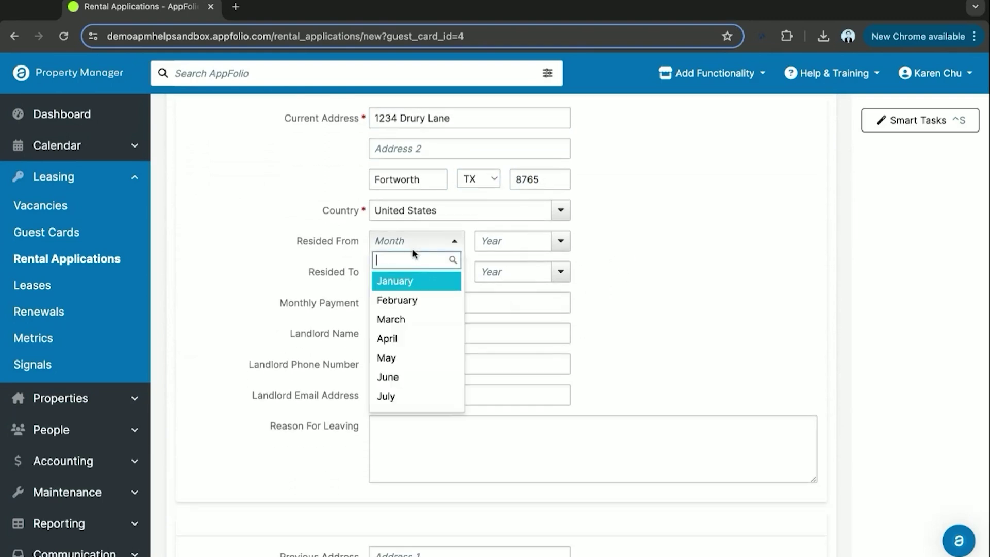
{"action": "left_click", "coordinate": [412, 280]}
{"action": "left_click", "coordinate": [497, 245]}
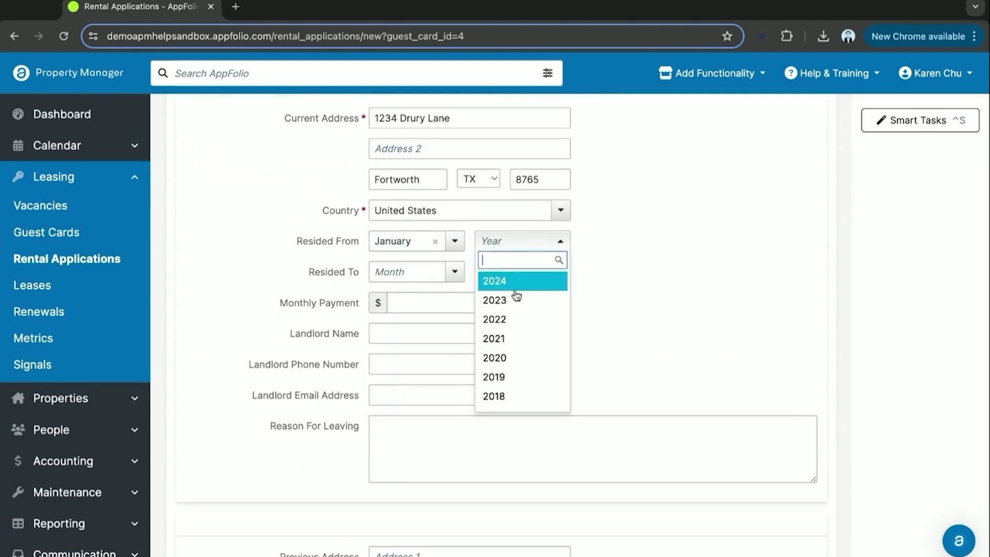
{"action": "left_click", "coordinate": [521, 397]}
{"action": "left_click", "coordinate": [409, 272]}
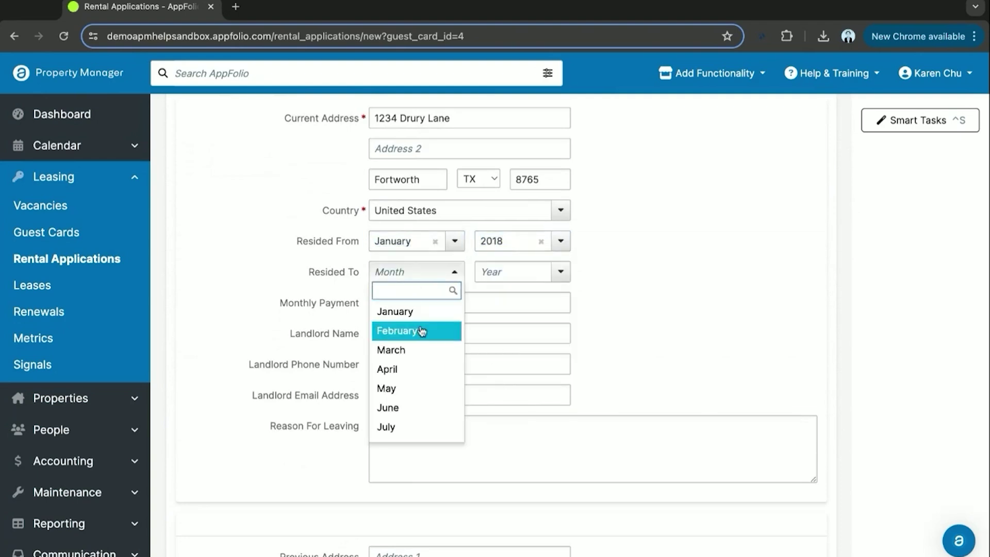
{"action": "left_click", "coordinate": [416, 408]}
{"action": "left_click", "coordinate": [491, 273]}
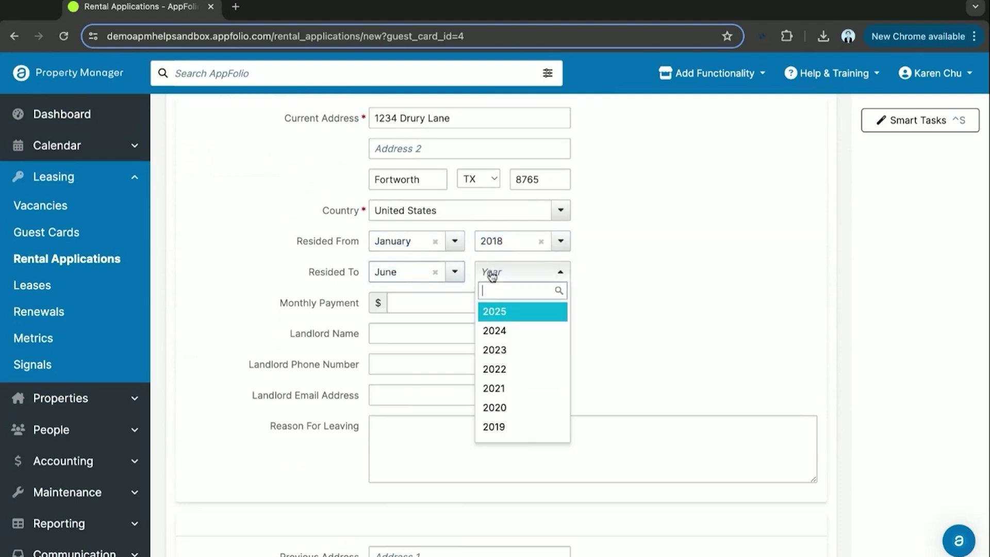
{"action": "left_click", "coordinate": [522, 333]}
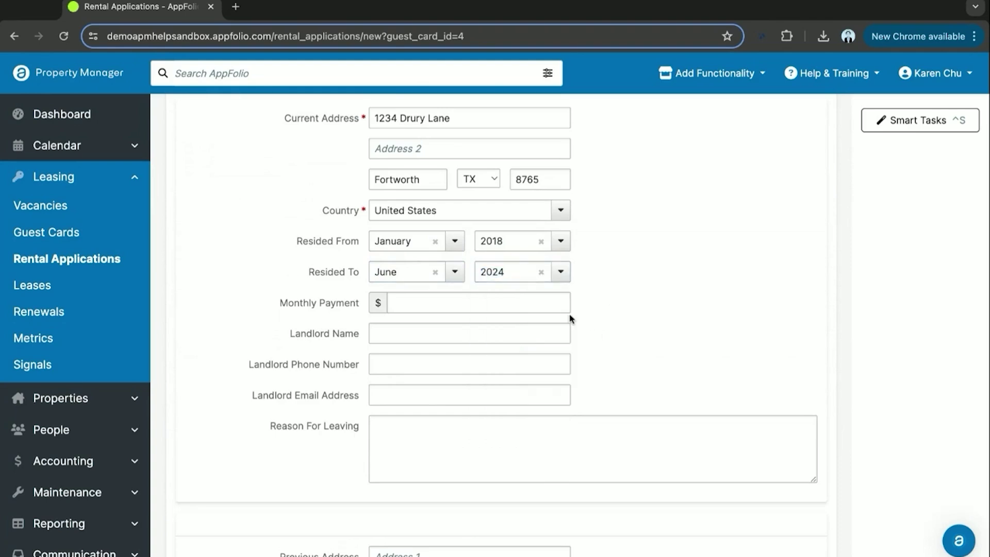
Enter a 2,100.00 monthly payment and the landlord's name
{"action": "scroll", "coordinate": [572, 319], "scroll_direction": "down", "scroll_amount": 1}
{"action": "left_click", "coordinate": [446, 250]}
{"action": "type", "text": "2100"}
{"action": "left_click", "coordinate": [239, 338]}
{"action": "left_click", "coordinate": [395, 272]}
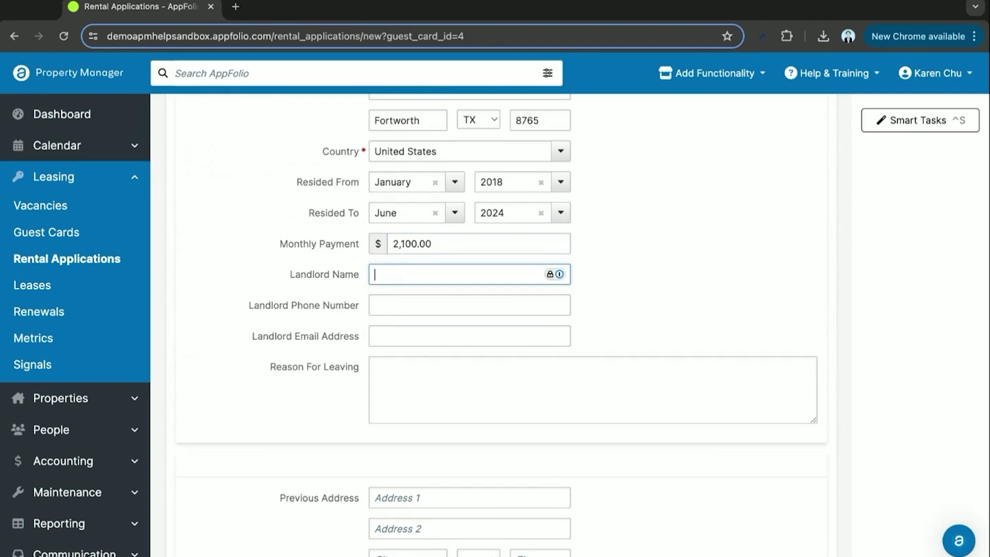
{"action": "type", "text": "Gingerbread Man"}
{"action": "left_click", "coordinate": [650, 244]}
{"action": "scroll", "coordinate": [650, 243], "scroll_direction": "down", "scroll_amount": 2}
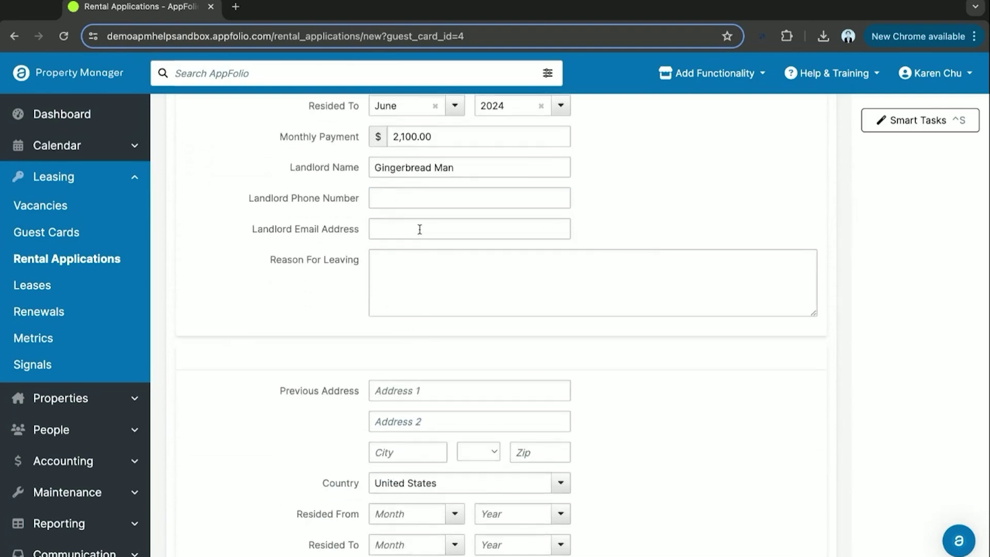
{"action": "scroll", "coordinate": [419, 274], "scroll_direction": "down", "scroll_amount": 6}
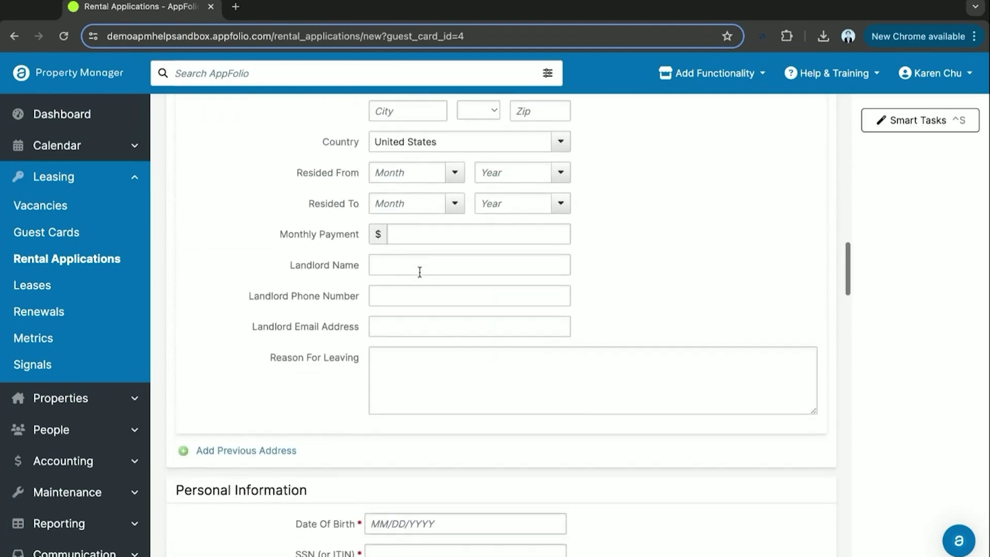
{"action": "scroll", "coordinate": [345, 365], "scroll_direction": "down", "scroll_amount": 3}
Scroll to Personal Information, noting the SSN and Date Of Birth fields, leaving Government Issued ID empty
{"action": "scroll", "coordinate": [413, 239], "scroll_direction": "up", "scroll_amount": 4}
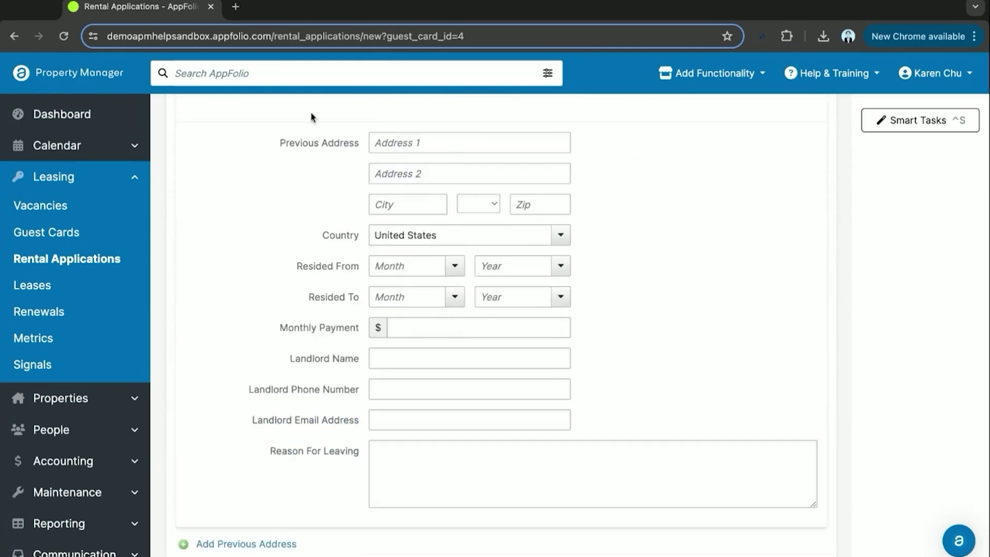
{"action": "scroll", "coordinate": [293, 325], "scroll_direction": "down", "scroll_amount": 6}
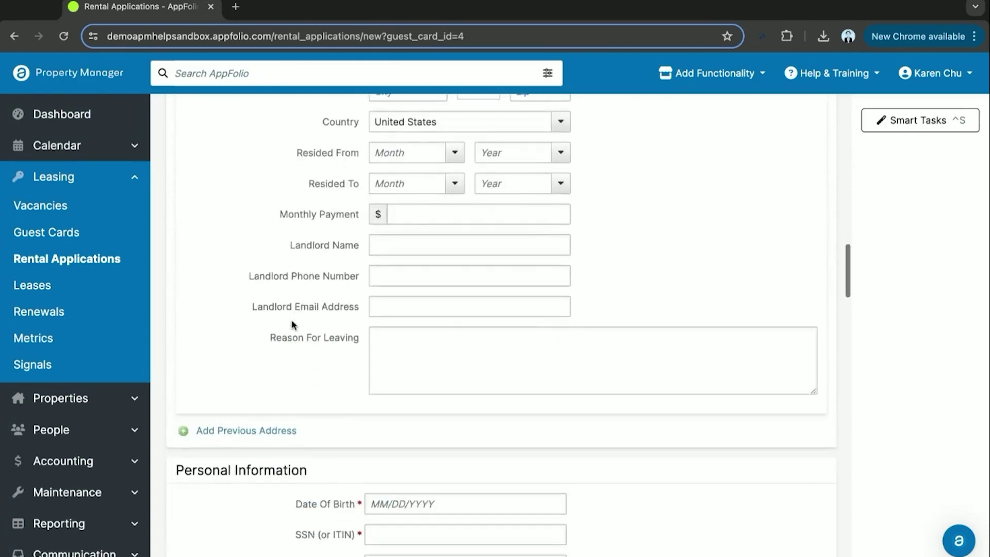
{"action": "scroll", "coordinate": [324, 351], "scroll_direction": "down", "scroll_amount": 1}
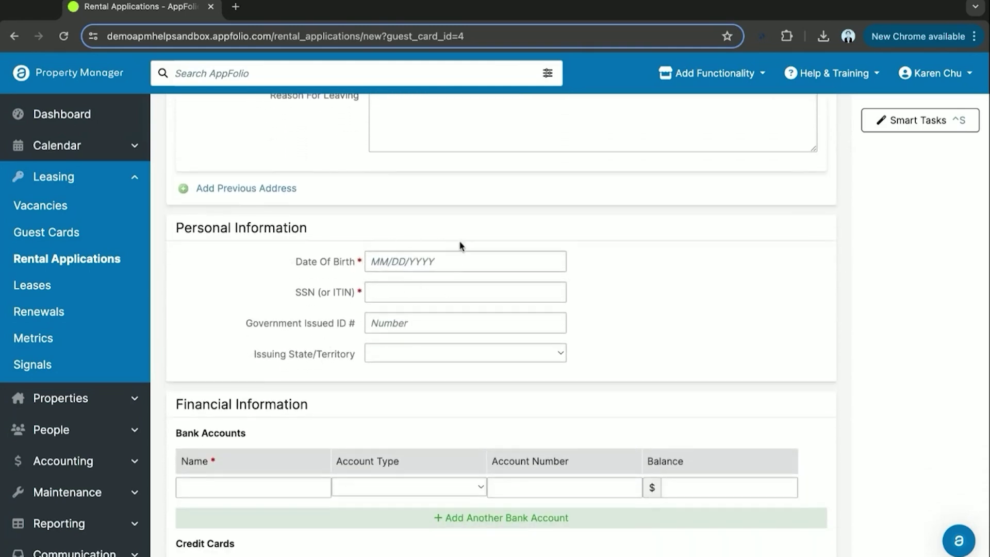
{"action": "scroll", "coordinate": [394, 341], "scroll_direction": "down", "scroll_amount": 1}
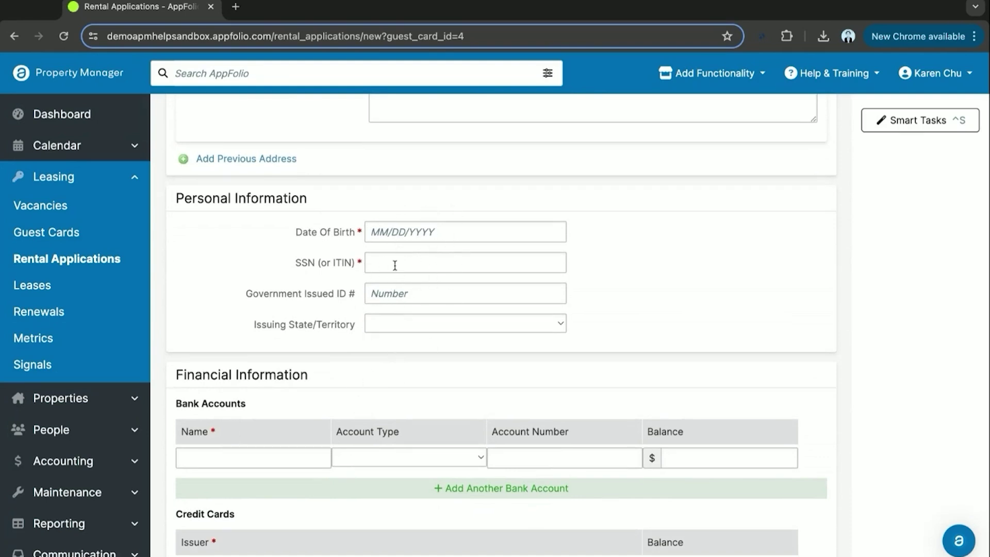
{"action": "double_click", "coordinate": [298, 263]}
{"action": "left_click_drag", "start_coordinate": [298, 263], "coordinate": [353, 264]}
{"action": "left_click", "coordinate": [364, 289]}
{"action": "left_click", "coordinate": [248, 256]}
{"action": "triple_click", "coordinate": [289, 263]}
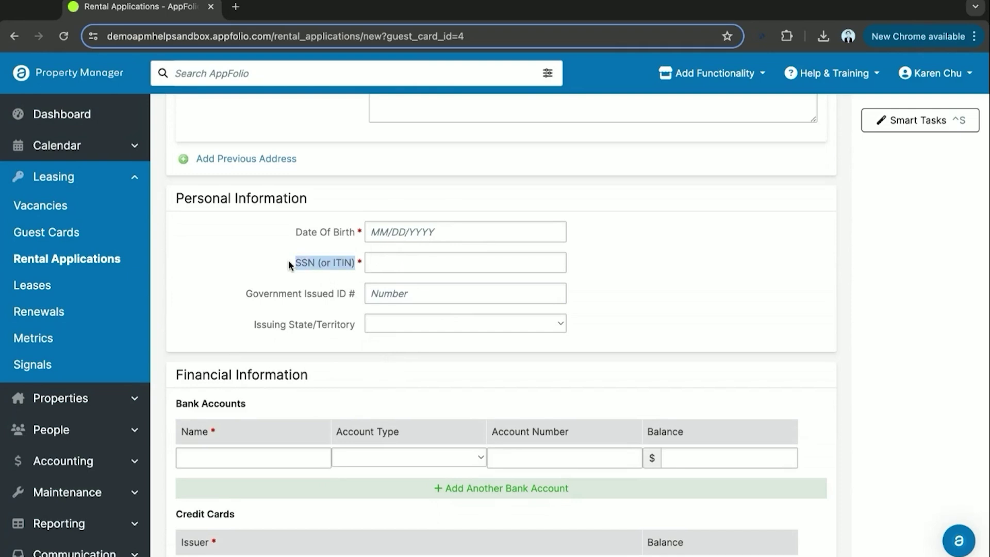
{"action": "left_click_drag", "start_coordinate": [297, 232], "coordinate": [346, 232]}
Enter the applicant's SSN and date of birth
{"action": "left_click", "coordinate": [343, 274]}
{"action": "key", "text": "Tab"}
{"action": "type", "text": "777"}
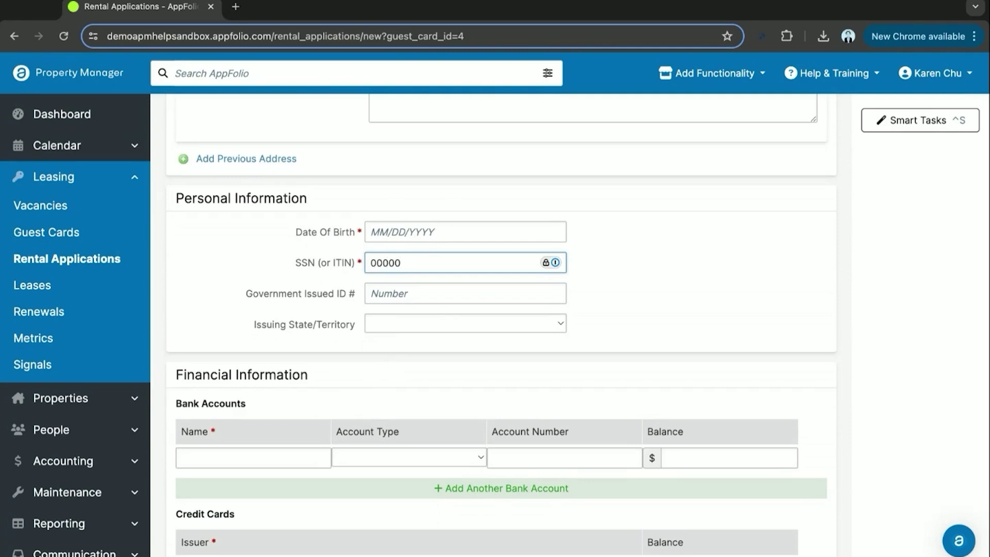
{"action": "left_click", "coordinate": [405, 228]}
{"action": "type", "text": "12/03"}
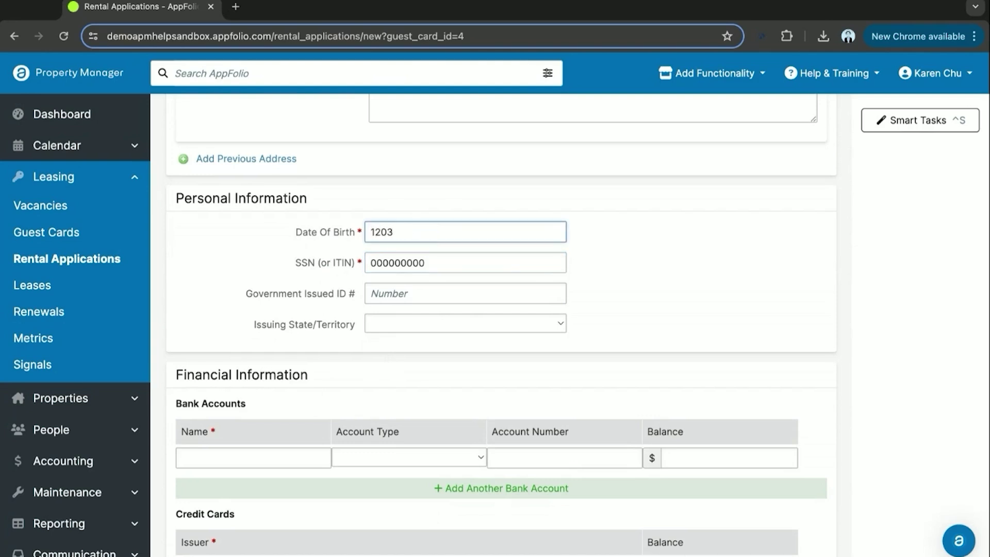
{"action": "type", "text": "/1987"}
{"action": "key", "text": "Tab"}
Add a Checking bank account named 'Bank Name' with a 50,000 balance
{"action": "scroll", "coordinate": [228, 291], "scroll_direction": "down", "scroll_amount": 1}
{"action": "scroll", "coordinate": [229, 290], "scroll_direction": "down", "scroll_amount": 3}
{"action": "left_click", "coordinate": [268, 272]}
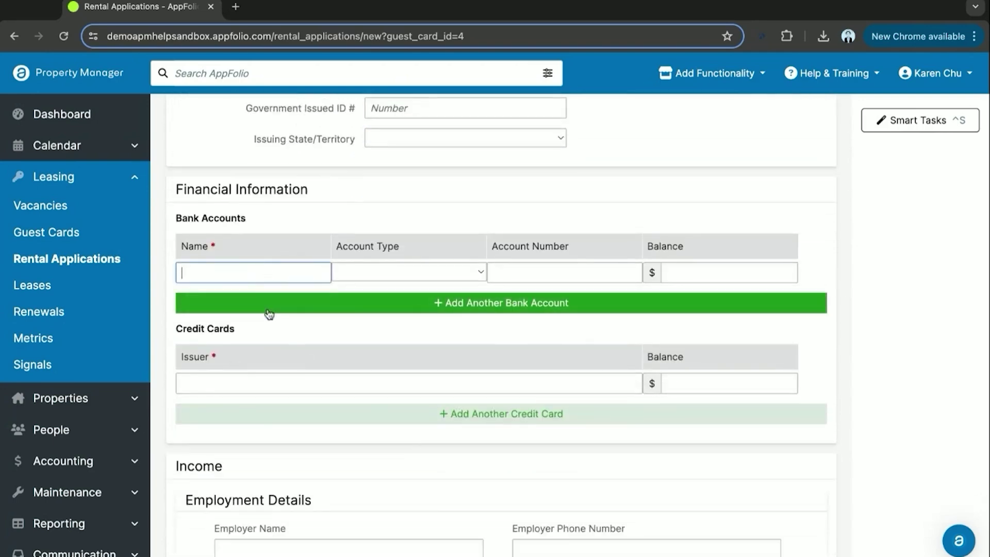
{"action": "type", "text": "Bank Name"}
{"action": "key", "text": "Tab"}
{"action": "key", "text": "c"}
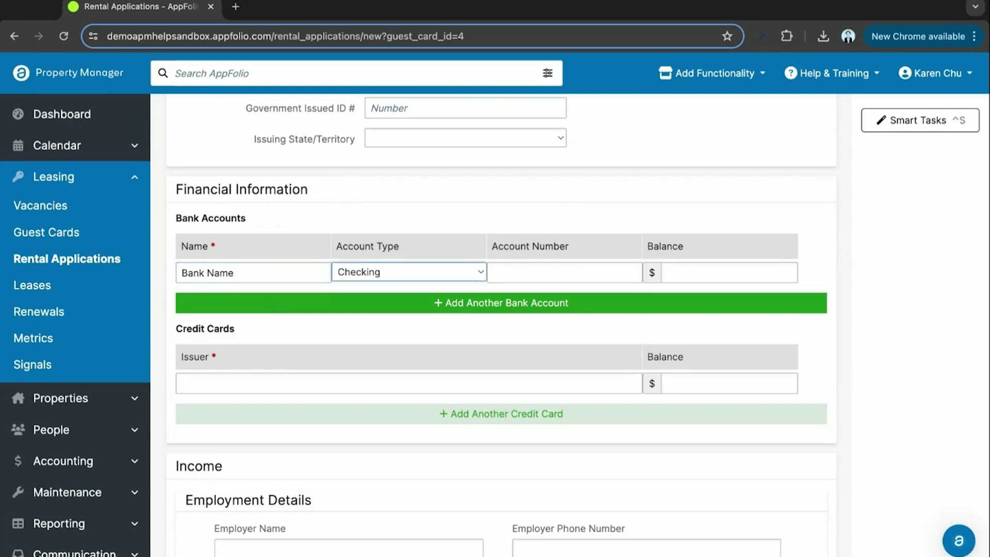
{"action": "key", "text": "Tab"}
{"action": "key", "text": "Tab"}
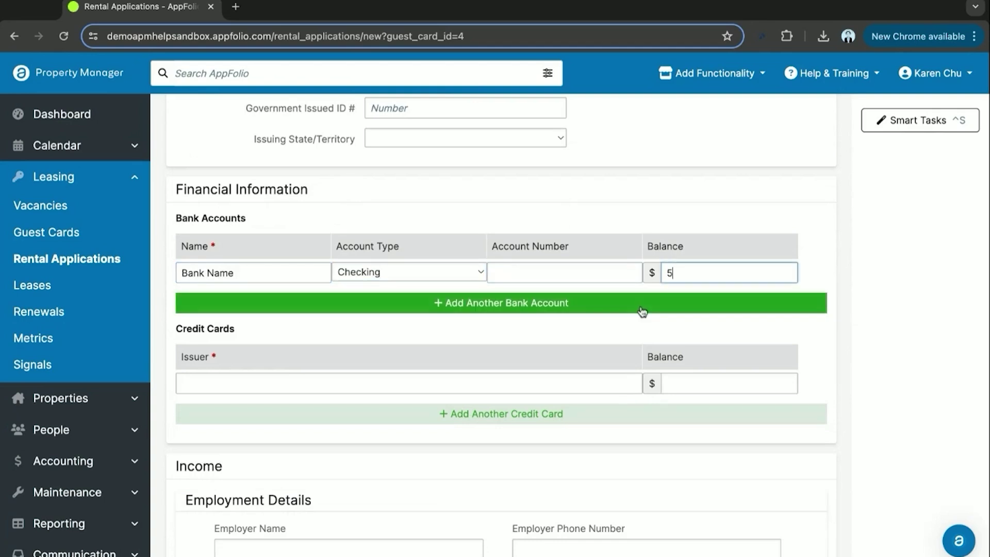
{"action": "type", "text": "50,000"}
{"action": "left_click", "coordinate": [931, 374]}
Enter '*' as a dependent's first name and leave every screening question at No
{"action": "scroll", "coordinate": [538, 351], "scroll_direction": "down", "scroll_amount": 3}
{"action": "scroll", "coordinate": [407, 312], "scroll_direction": "down", "scroll_amount": 2}
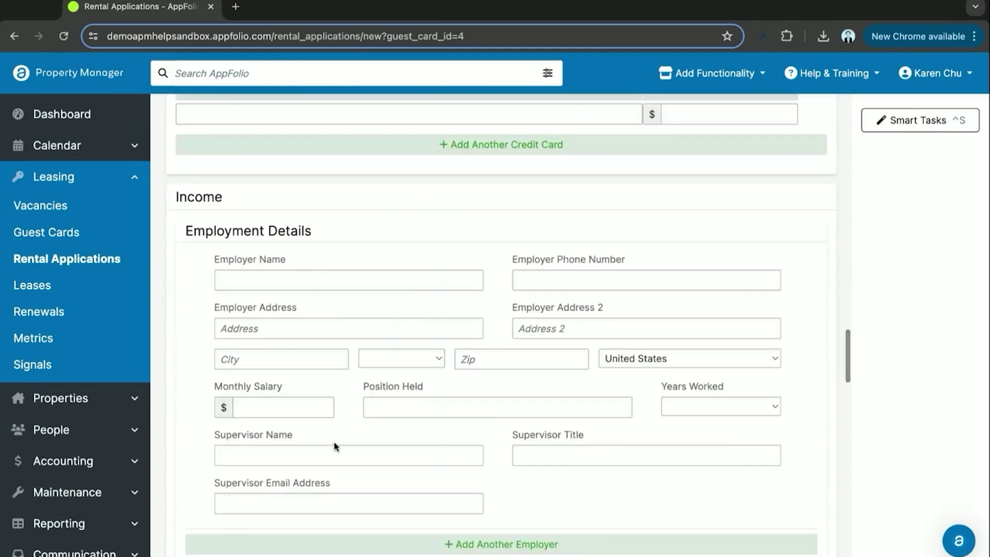
{"action": "scroll", "coordinate": [382, 286], "scroll_direction": "down", "scroll_amount": 2}
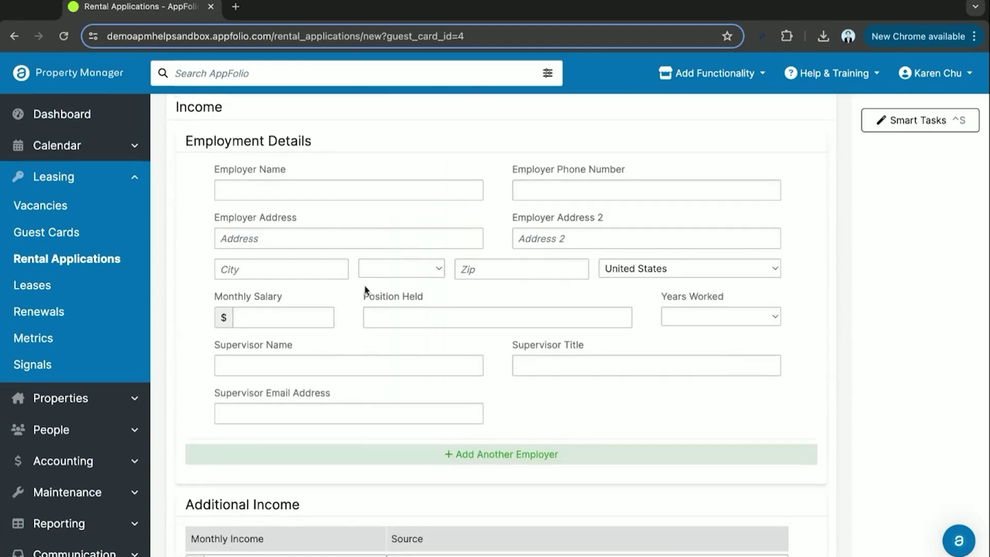
{"action": "scroll", "coordinate": [352, 279], "scroll_direction": "down", "scroll_amount": 2}
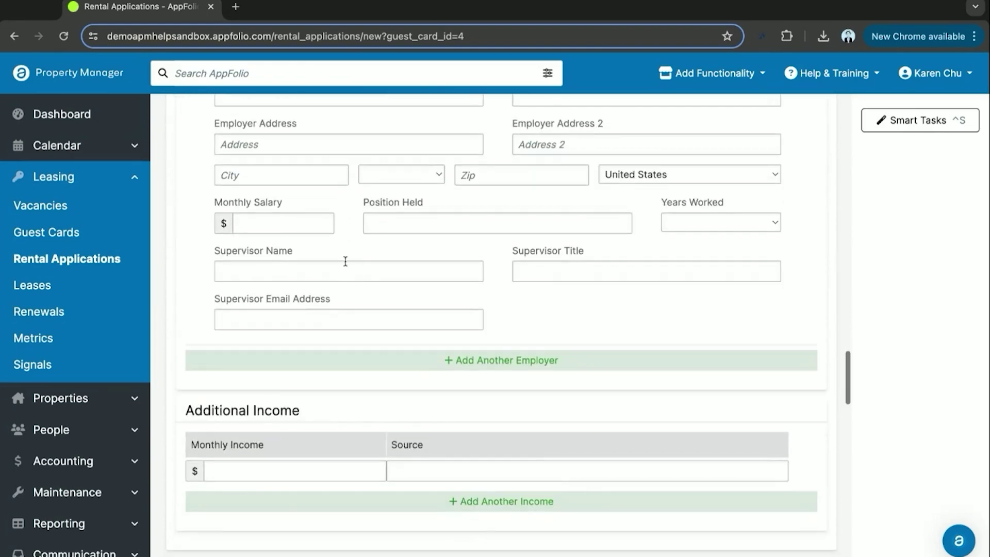
{"action": "scroll", "coordinate": [346, 264], "scroll_direction": "down", "scroll_amount": 2}
{"action": "scroll", "coordinate": [347, 264], "scroll_direction": "down", "scroll_amount": 3}
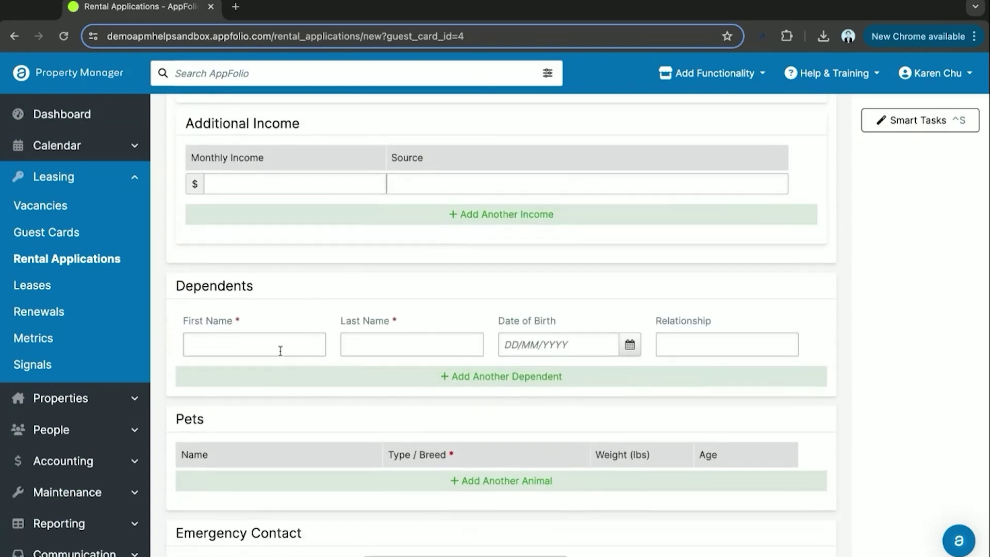
{"action": "left_click", "coordinate": [280, 351]}
{"action": "type", "text": "*"}
{"action": "left_click", "coordinate": [304, 412]}
{"action": "scroll", "coordinate": [303, 412], "scroll_direction": "down", "scroll_amount": 1}
{"action": "scroll", "coordinate": [305, 411], "scroll_direction": "down", "scroll_amount": 7}
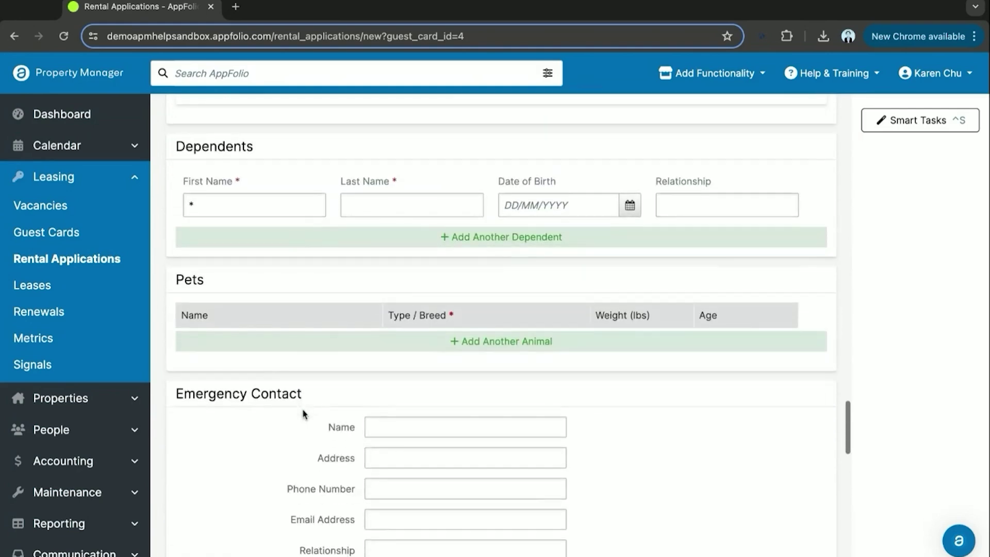
{"action": "scroll", "coordinate": [308, 346], "scroll_direction": "down", "scroll_amount": 3}
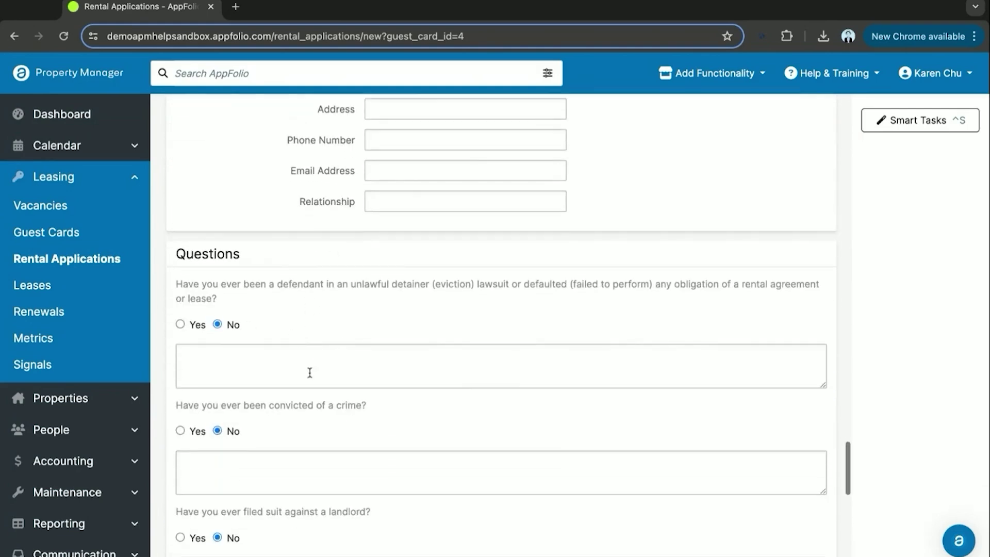
{"action": "scroll", "coordinate": [304, 319], "scroll_direction": "down", "scroll_amount": 5}
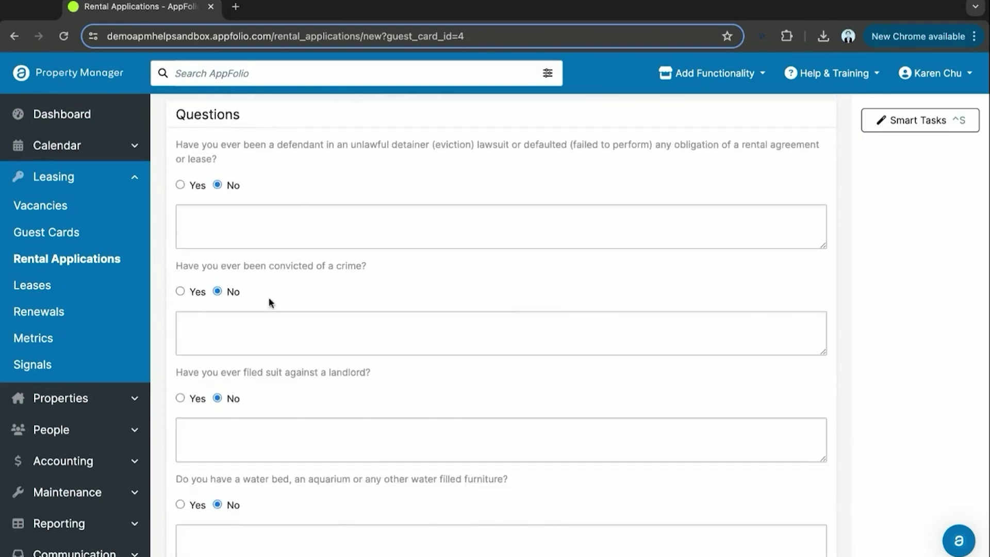
{"action": "scroll", "coordinate": [263, 341], "scroll_direction": "down", "scroll_amount": 10}
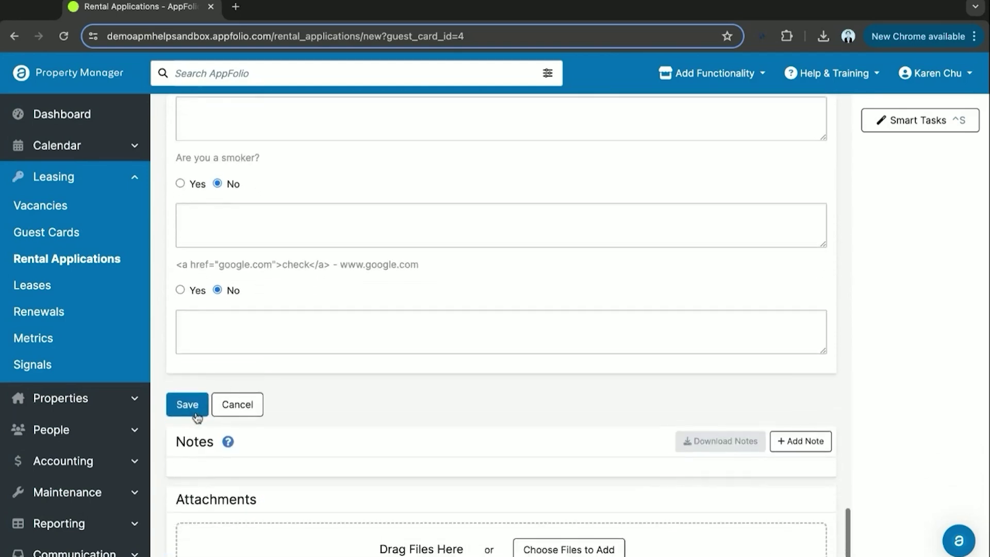
Save the application and review its Decision Pending summary for The Shire Outlook
{"action": "left_click", "coordinate": [189, 411]}
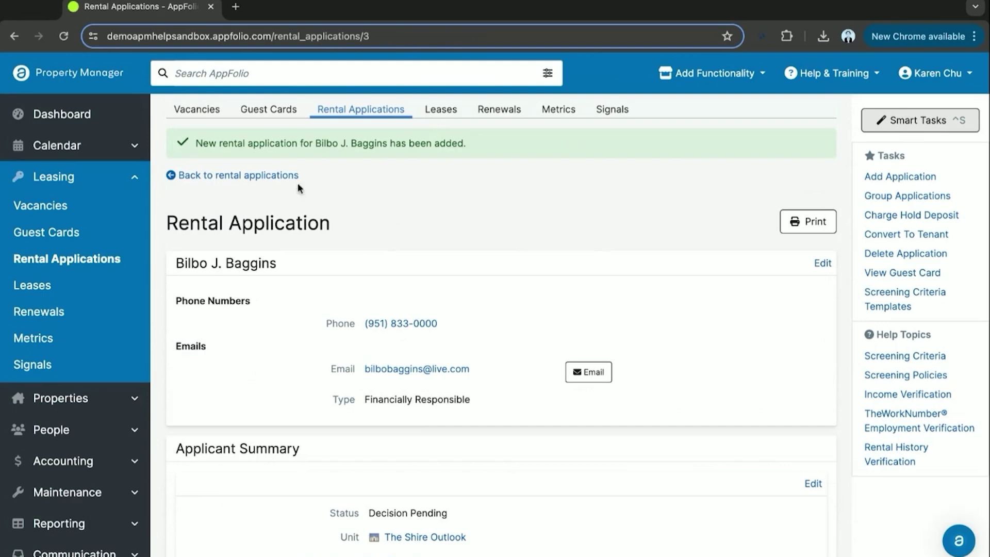
{"action": "double_click", "coordinate": [272, 227]}
{"action": "left_click", "coordinate": [445, 228]}
{"action": "scroll", "coordinate": [444, 228], "scroll_direction": "down", "scroll_amount": 13}
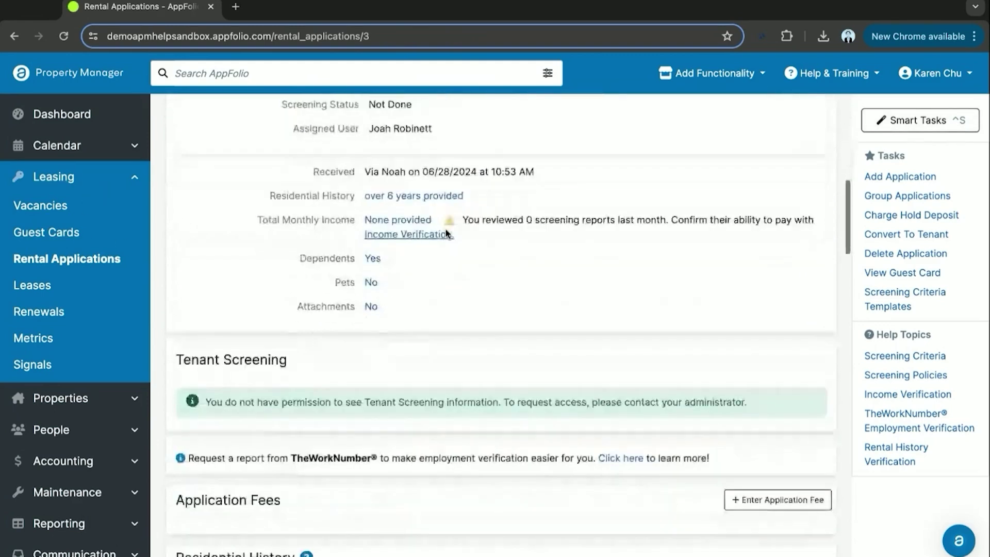
{"action": "scroll", "coordinate": [447, 233], "scroll_direction": "down", "scroll_amount": 1}
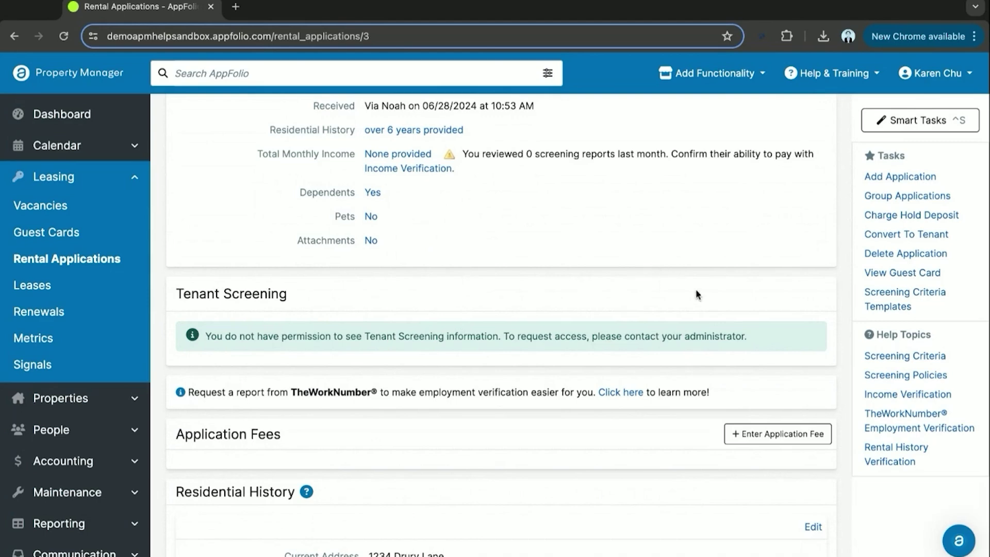
{"action": "scroll", "coordinate": [603, 351], "scroll_direction": "up", "scroll_amount": 3}
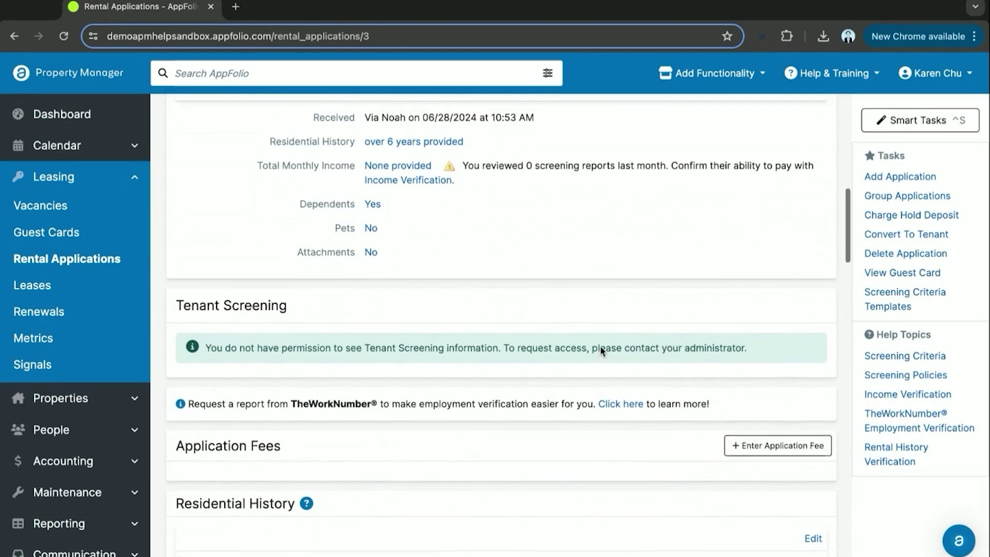
{"action": "scroll", "coordinate": [601, 349], "scroll_direction": "up", "scroll_amount": 7}
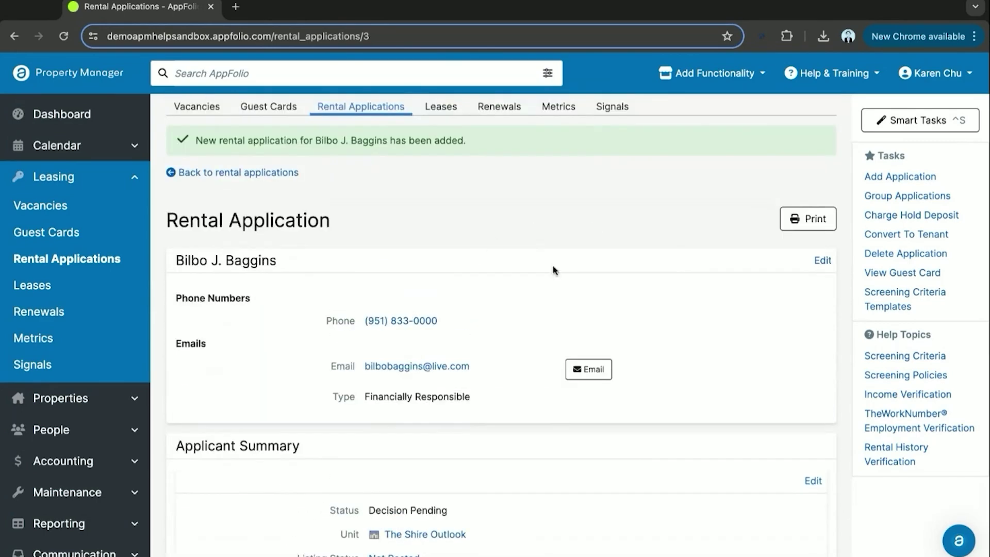
{"action": "scroll", "coordinate": [630, 296], "scroll_direction": "down", "scroll_amount": 2}
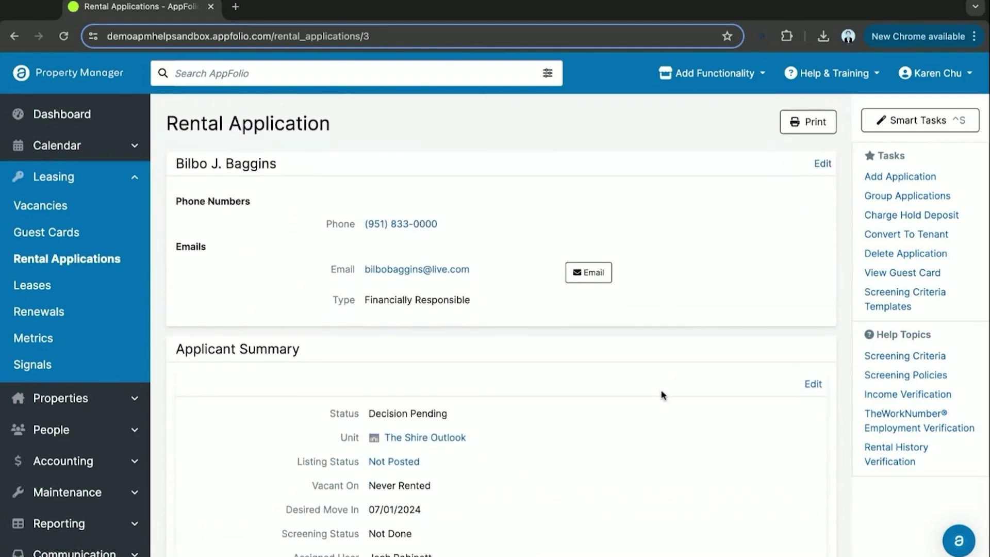
{"action": "scroll", "coordinate": [662, 395], "scroll_direction": "down", "scroll_amount": 2}
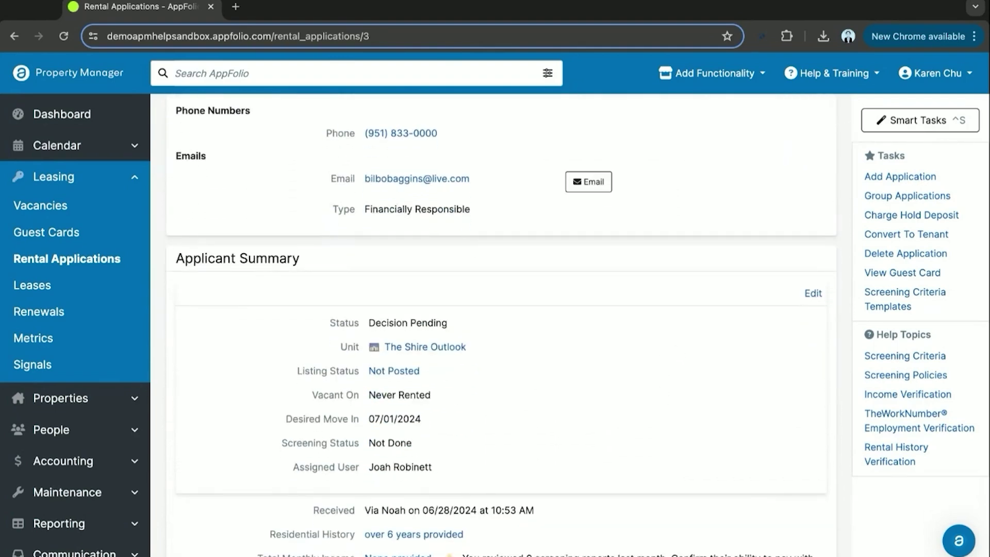
{"action": "scroll", "coordinate": [502, 325], "scroll_direction": "down", "scroll_amount": 1}
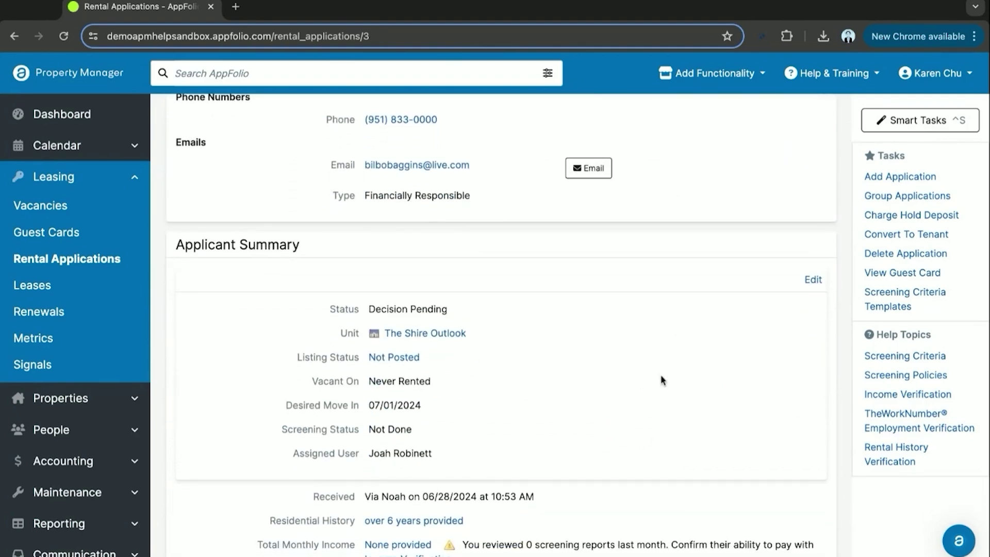
{"action": "scroll", "coordinate": [695, 358], "scroll_direction": "up", "scroll_amount": 5}
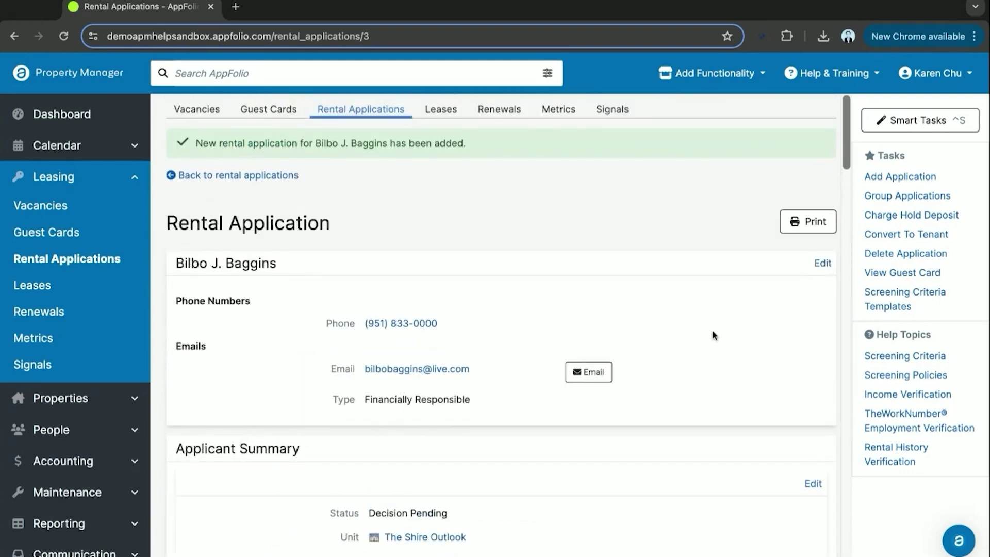
Start converting the applicant to a tenant and review the $2,100.00 monthly rent lease details from 07/01/2024
{"action": "left_click", "coordinate": [911, 238]}
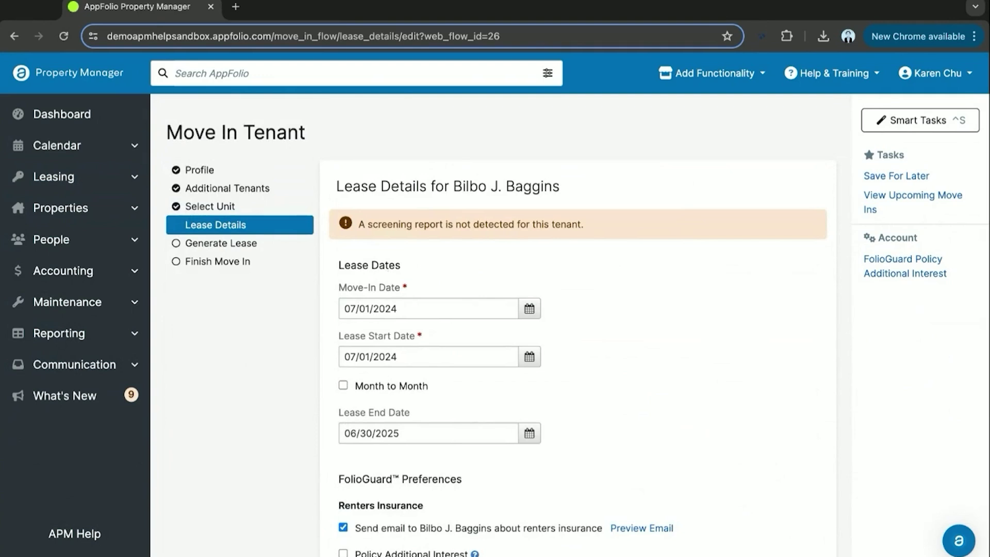
{"action": "scroll", "coordinate": [413, 265], "scroll_direction": "down", "scroll_amount": 1}
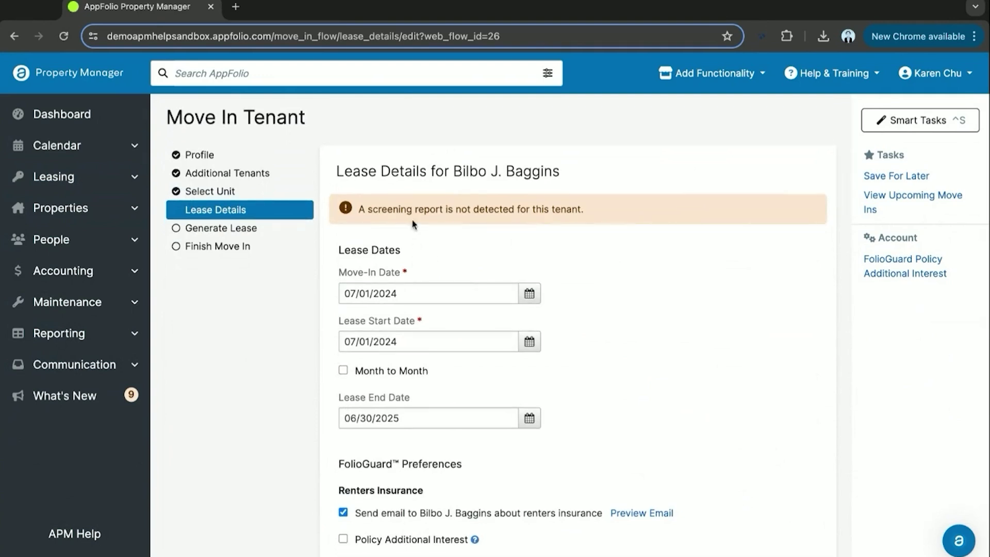
{"action": "scroll", "coordinate": [467, 267], "scroll_direction": "down", "scroll_amount": 1}
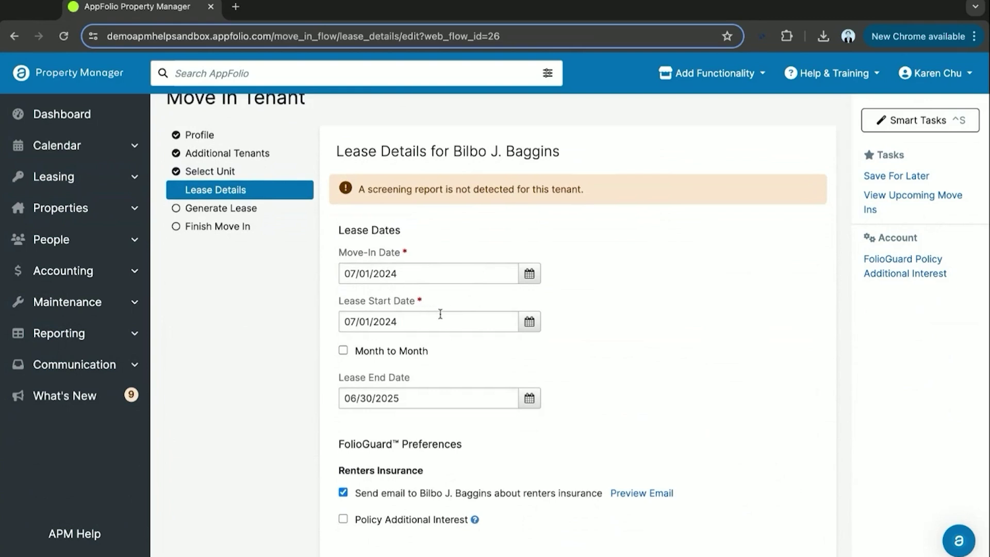
{"action": "scroll", "coordinate": [432, 330], "scroll_direction": "down", "scroll_amount": 2}
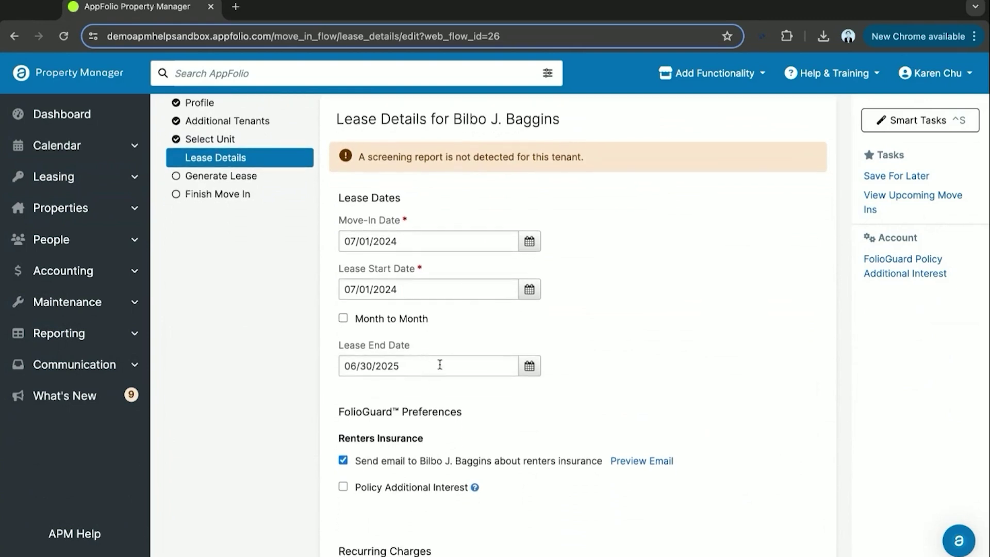
{"action": "scroll", "coordinate": [480, 403], "scroll_direction": "down", "scroll_amount": 2}
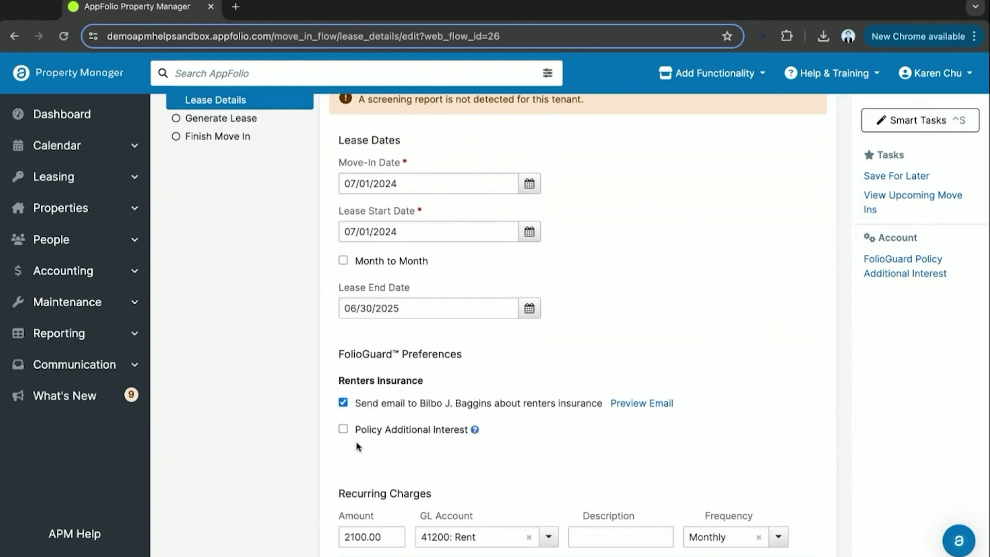
{"action": "scroll", "coordinate": [356, 446], "scroll_direction": "down", "scroll_amount": 2}
{"action": "scroll", "coordinate": [367, 420], "scroll_direction": "down", "scroll_amount": 1}
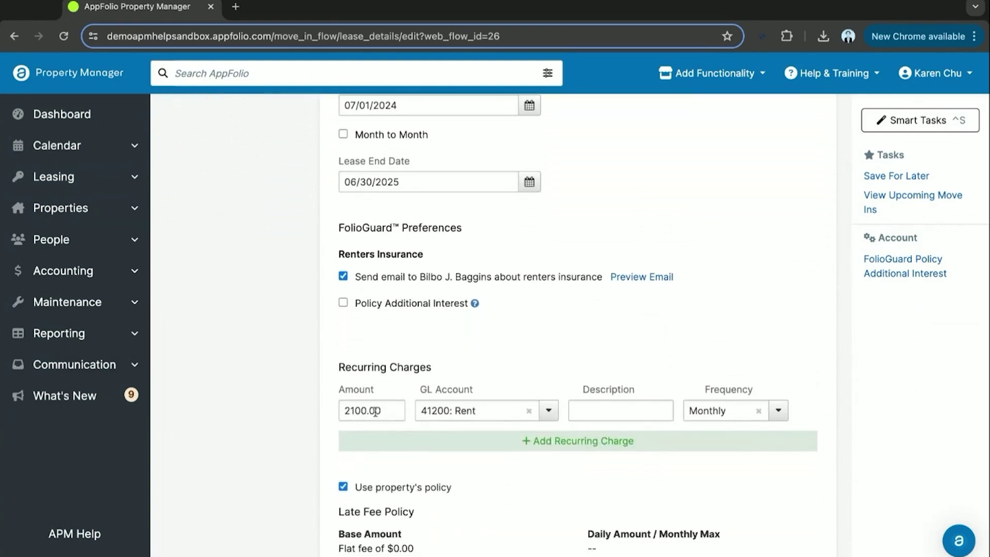
{"action": "scroll", "coordinate": [371, 411], "scroll_direction": "down", "scroll_amount": 3}
{"action": "scroll", "coordinate": [396, 412], "scroll_direction": "down", "scroll_amount": 1}
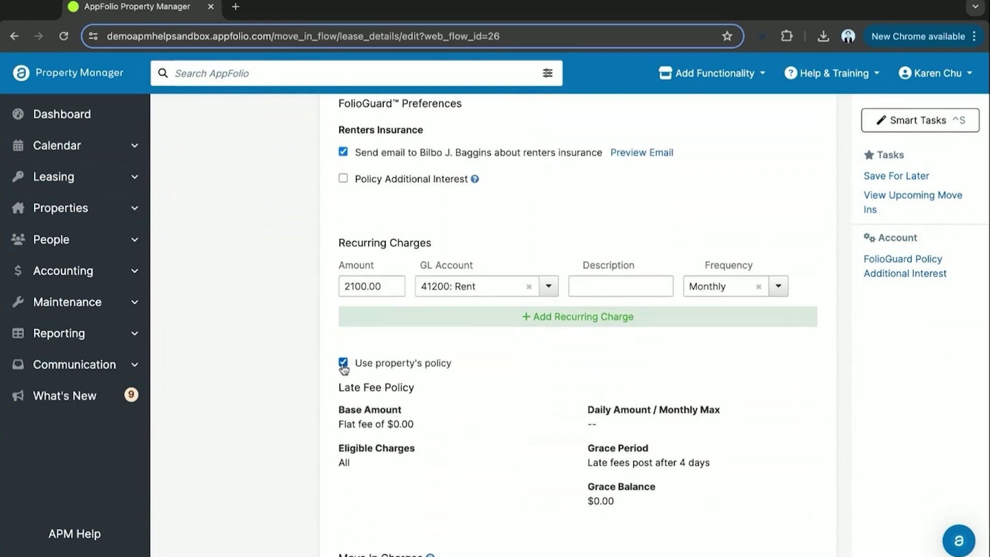
Keep the property's late fee policy and check the 3000.00 charge to 22200: Move-In Deposits
{"action": "left_click", "coordinate": [343, 363]}
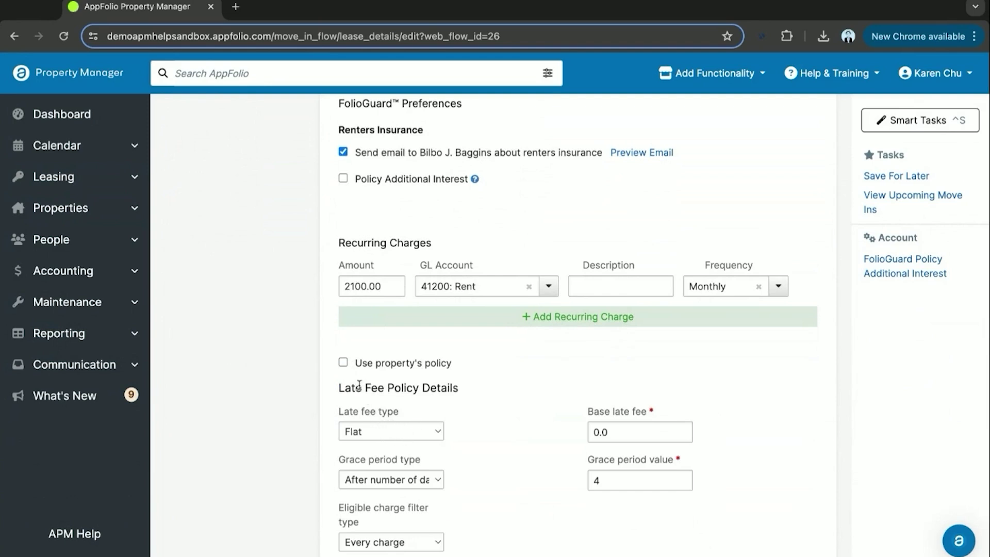
{"action": "left_click", "coordinate": [343, 363]}
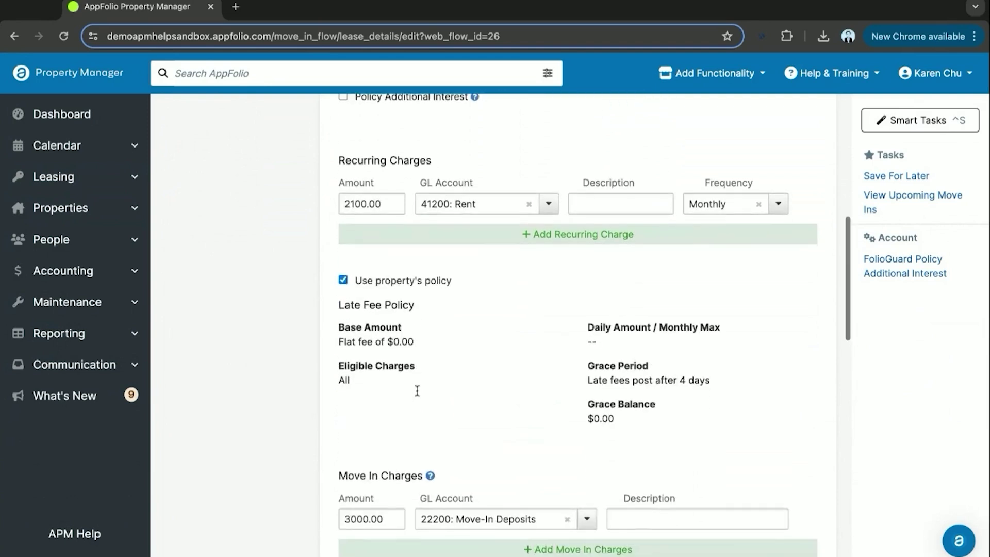
{"action": "scroll", "coordinate": [417, 390], "scroll_direction": "down", "scroll_amount": 3}
{"action": "scroll", "coordinate": [400, 413], "scroll_direction": "down", "scroll_amount": 2}
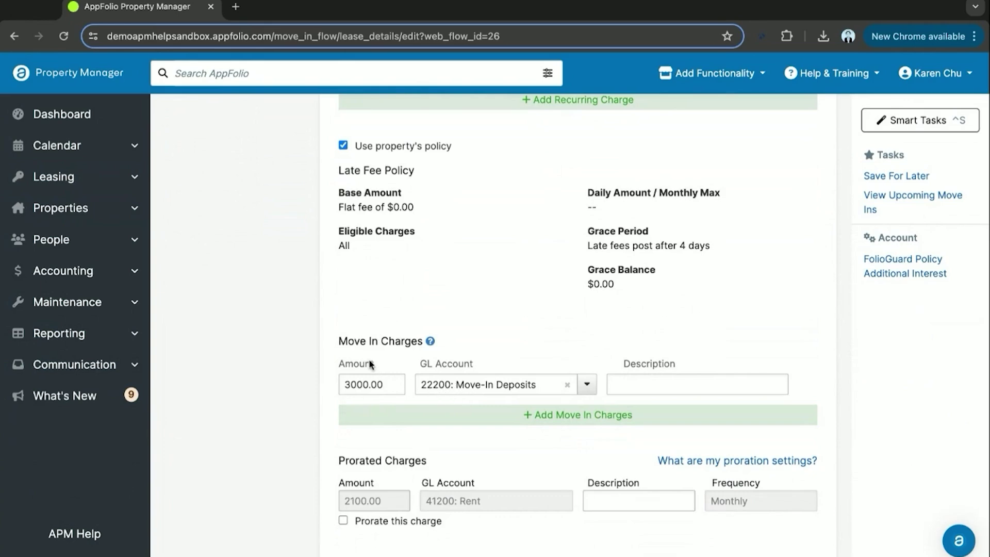
{"action": "scroll", "coordinate": [365, 309], "scroll_direction": "down", "scroll_amount": 3}
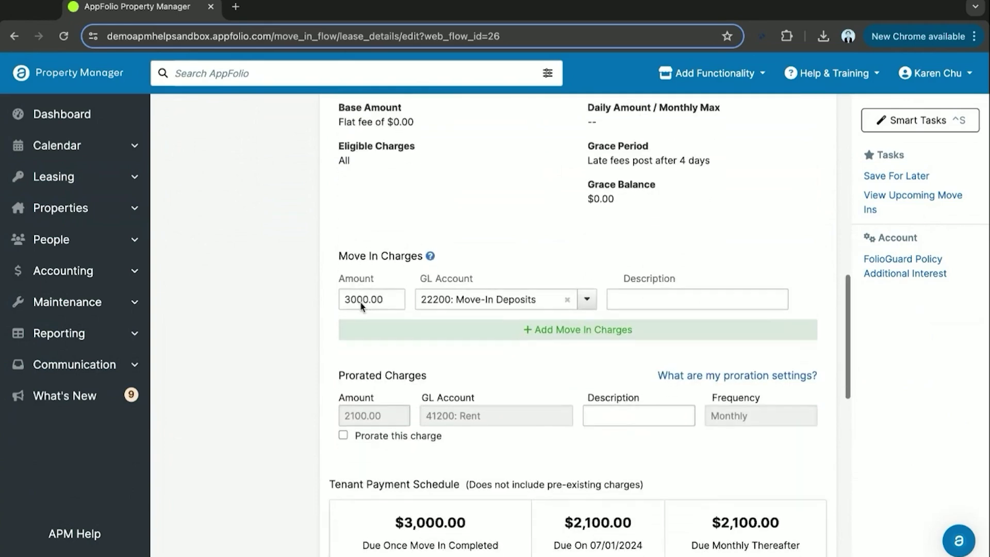
{"action": "scroll", "coordinate": [365, 327], "scroll_direction": "down", "scroll_amount": 2}
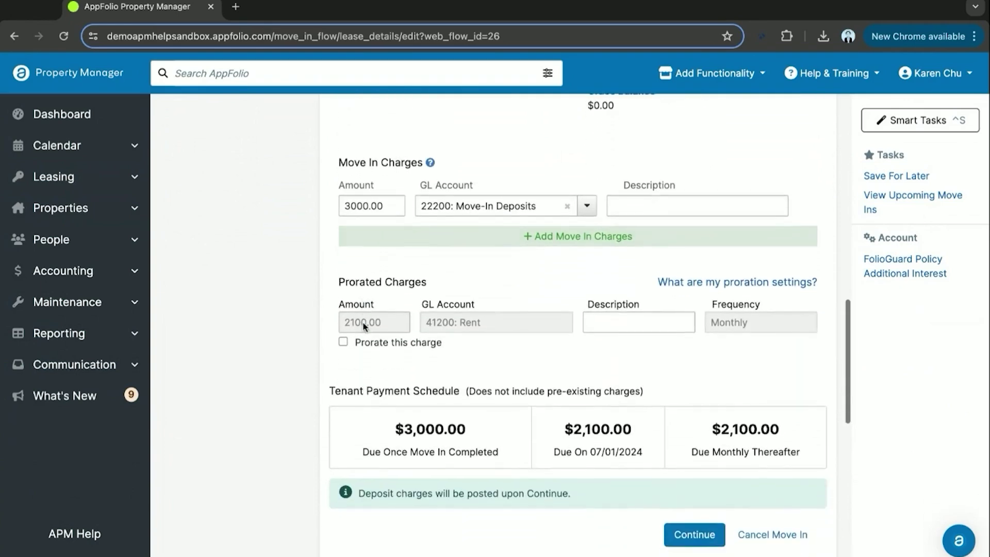
{"action": "scroll", "coordinate": [503, 373], "scroll_direction": "down", "scroll_amount": 2}
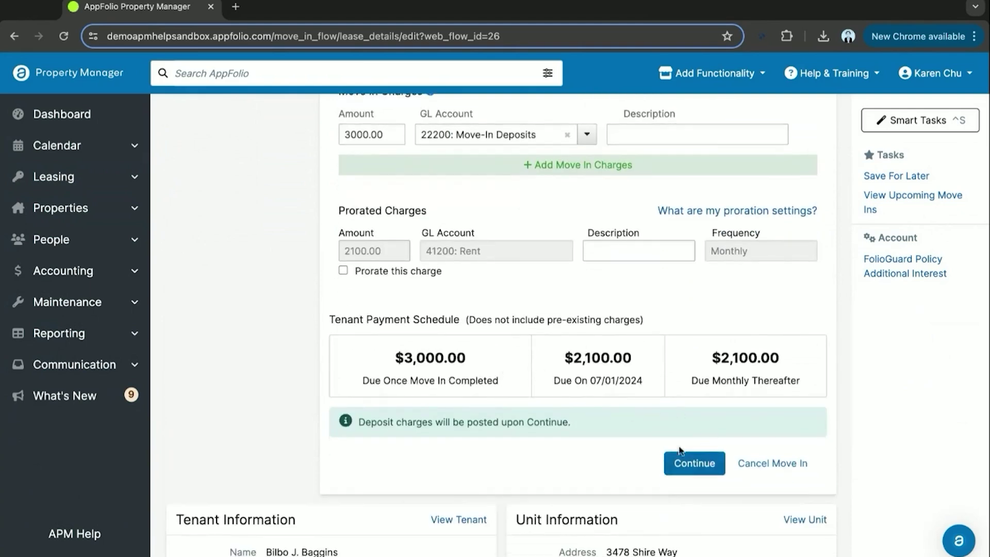
Post the move-in deposit charges without a lease document and finish with lease signed 06/28/2024
{"action": "left_click", "coordinate": [694, 467]}
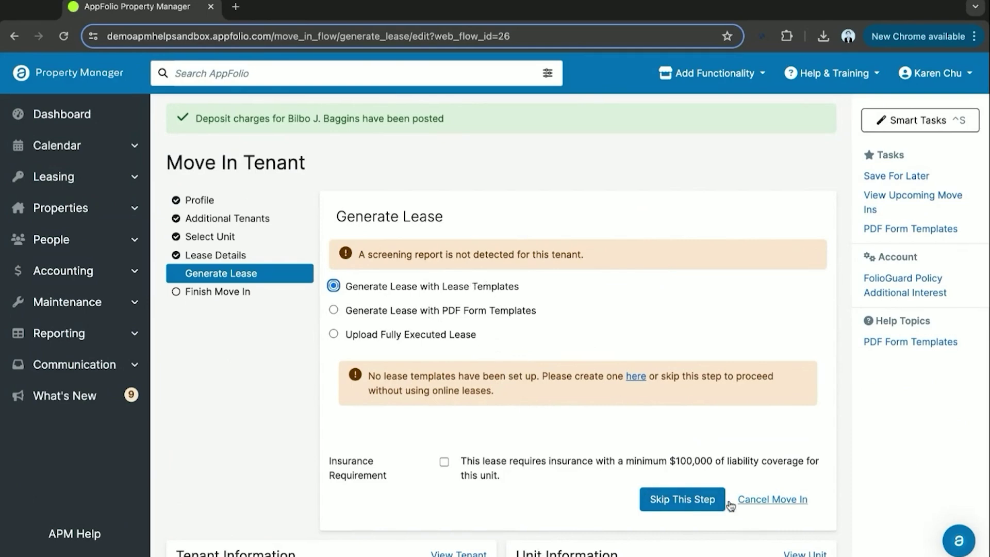
{"action": "left_click", "coordinate": [683, 504]}
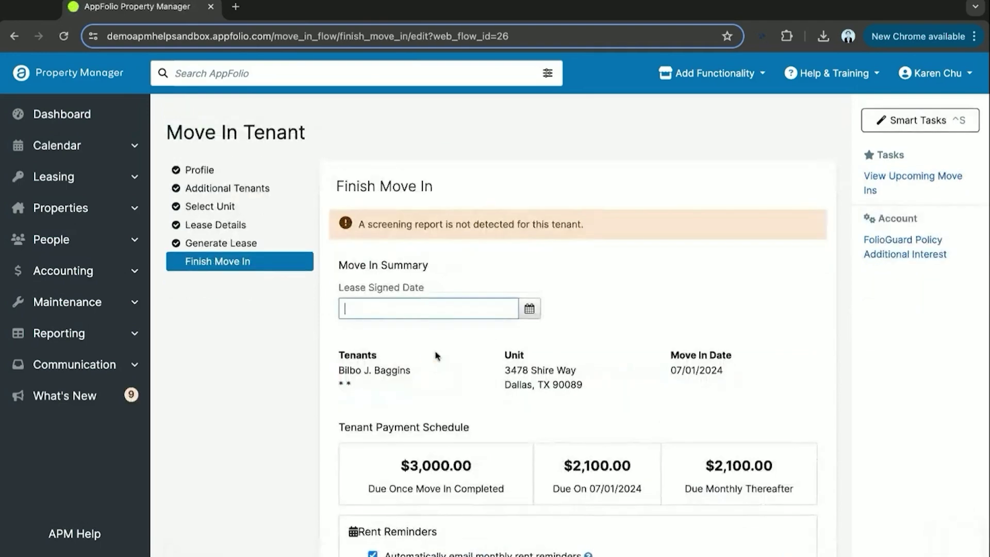
{"action": "left_click", "coordinate": [528, 308]}
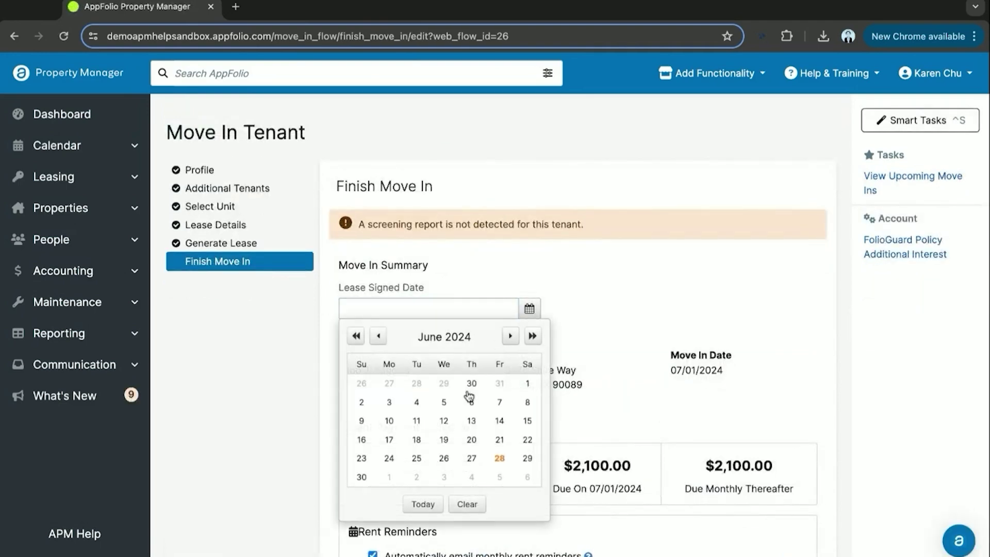
{"action": "left_click", "coordinate": [500, 458]}
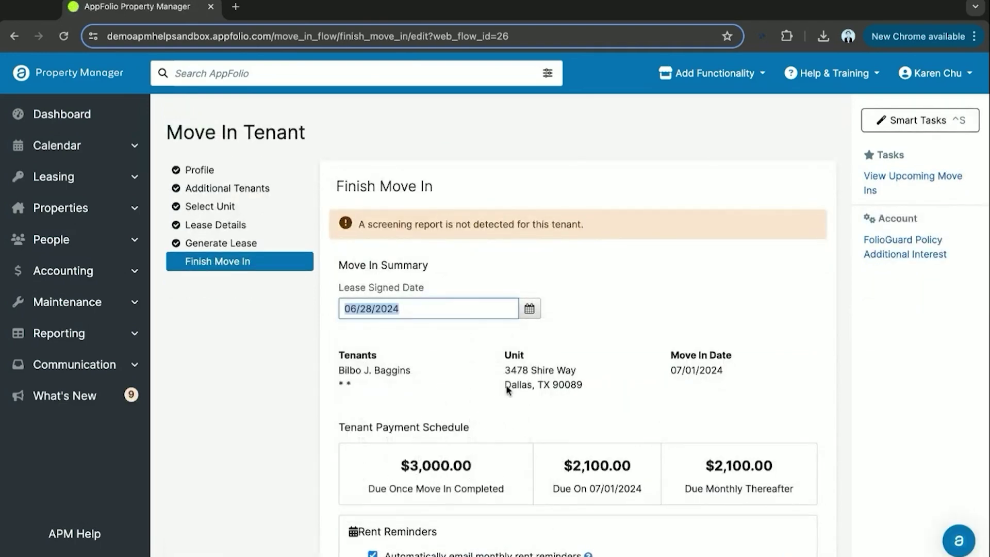
{"action": "scroll", "coordinate": [506, 384], "scroll_direction": "down", "scroll_amount": 8}
{"action": "scroll", "coordinate": [506, 390], "scroll_direction": "down", "scroll_amount": 4}
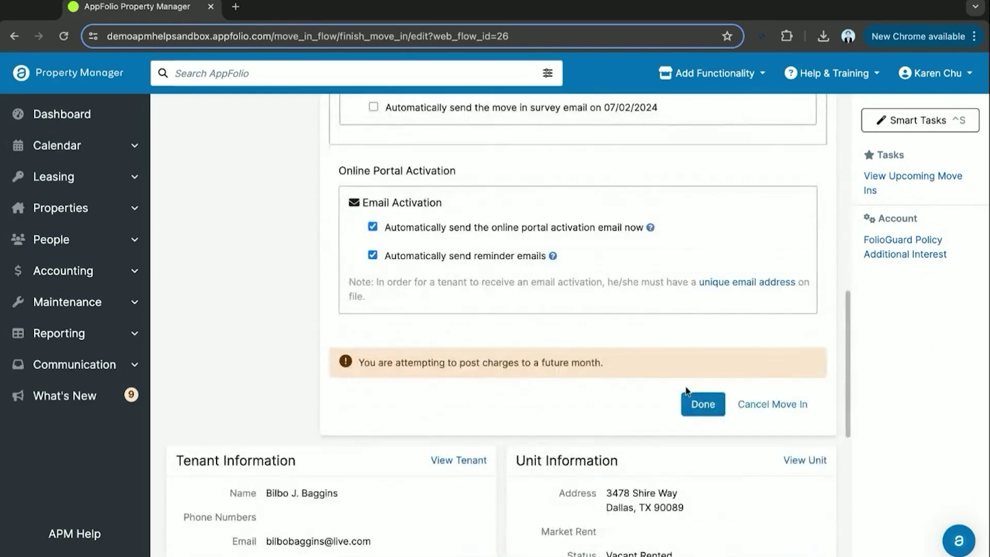
{"action": "left_click", "coordinate": [700, 405]}
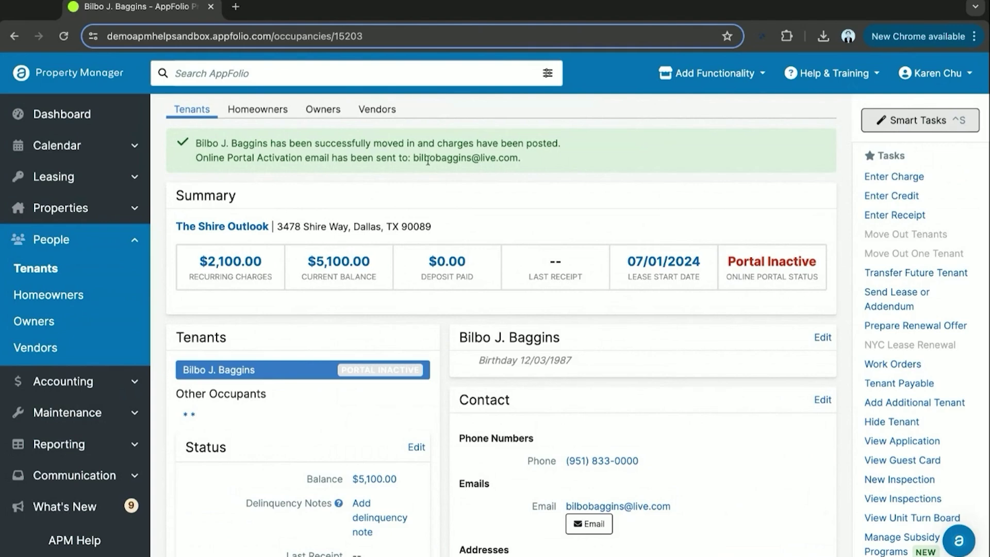
Review the new tenant page's portal activation email confirmation and $2,100.00 recurring charges
{"action": "triple_click", "coordinate": [335, 157]}
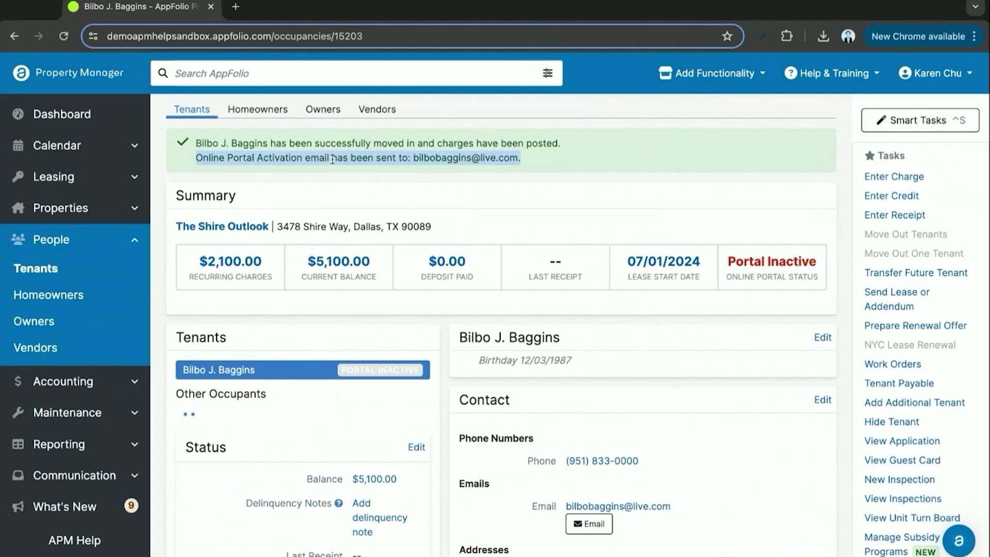
{"action": "left_click", "coordinate": [474, 187]}
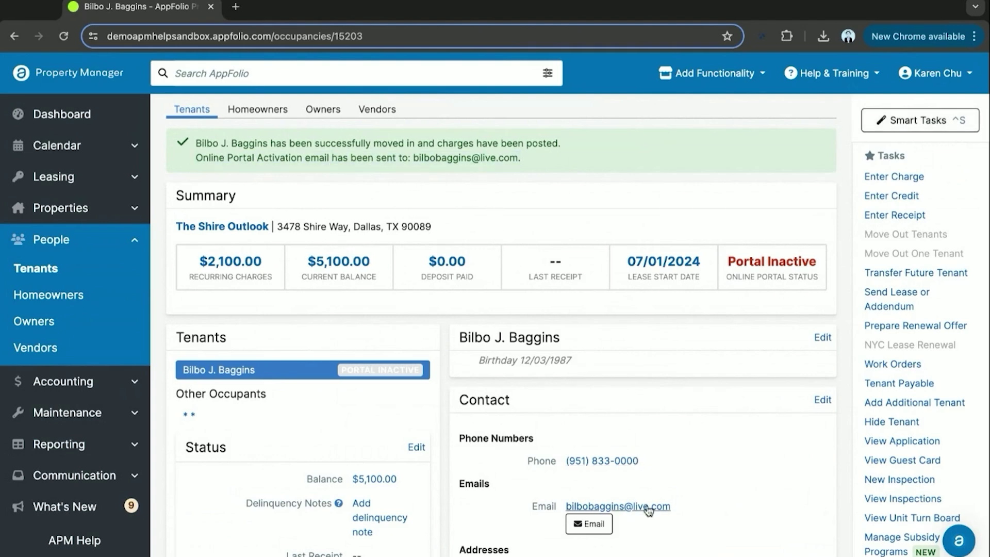